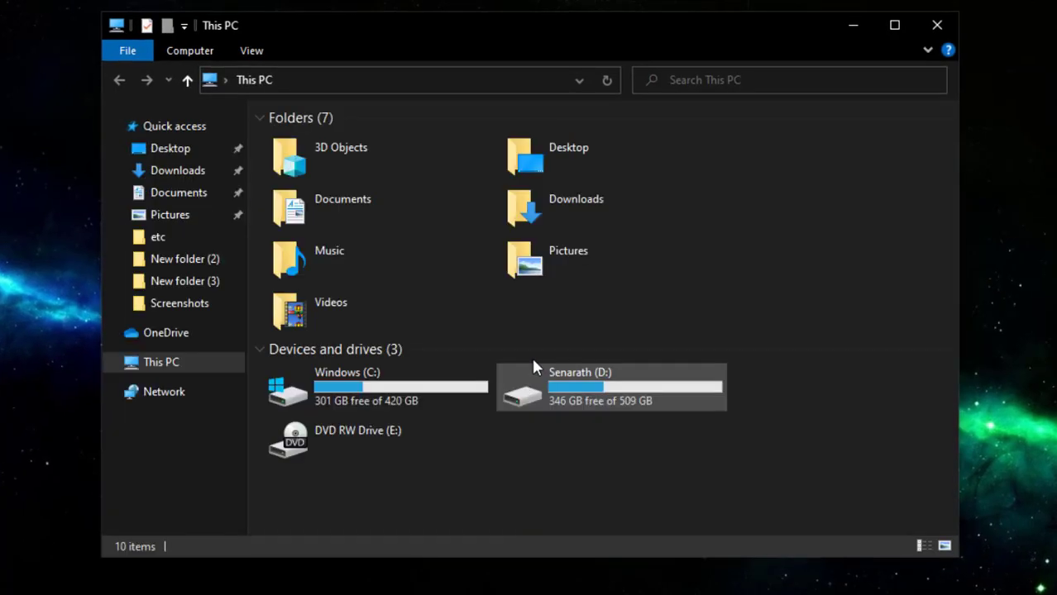
Open the iReport-5.6.0 folder inside Jaspersoft under Program Files (x86) on the Windows (C:) drive
{"action": "double_click", "coordinate": [348, 389]}
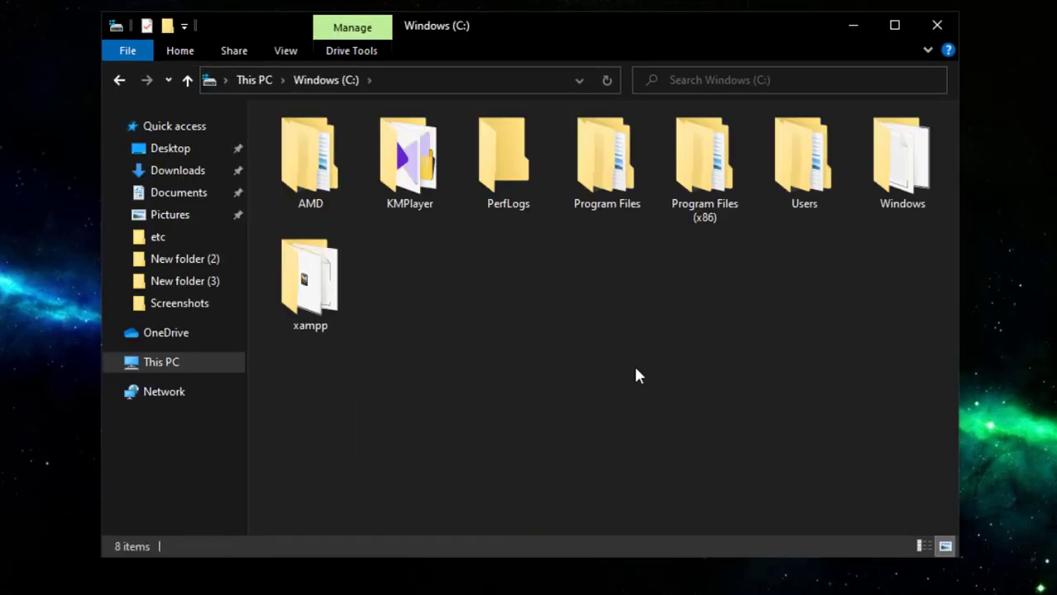
{"action": "double_click", "coordinate": [709, 201]}
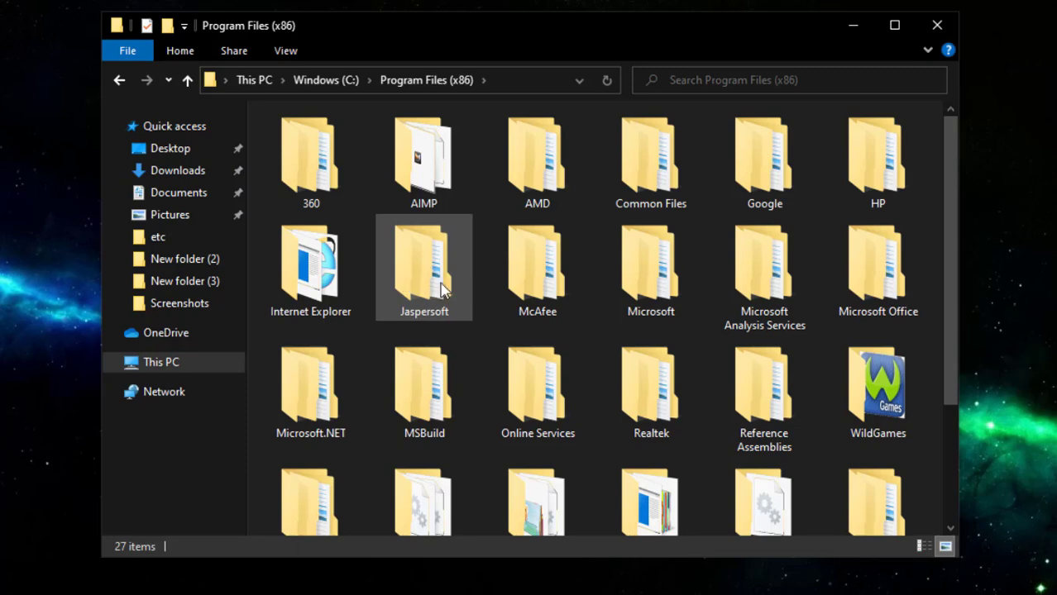
{"action": "double_click", "coordinate": [436, 287]}
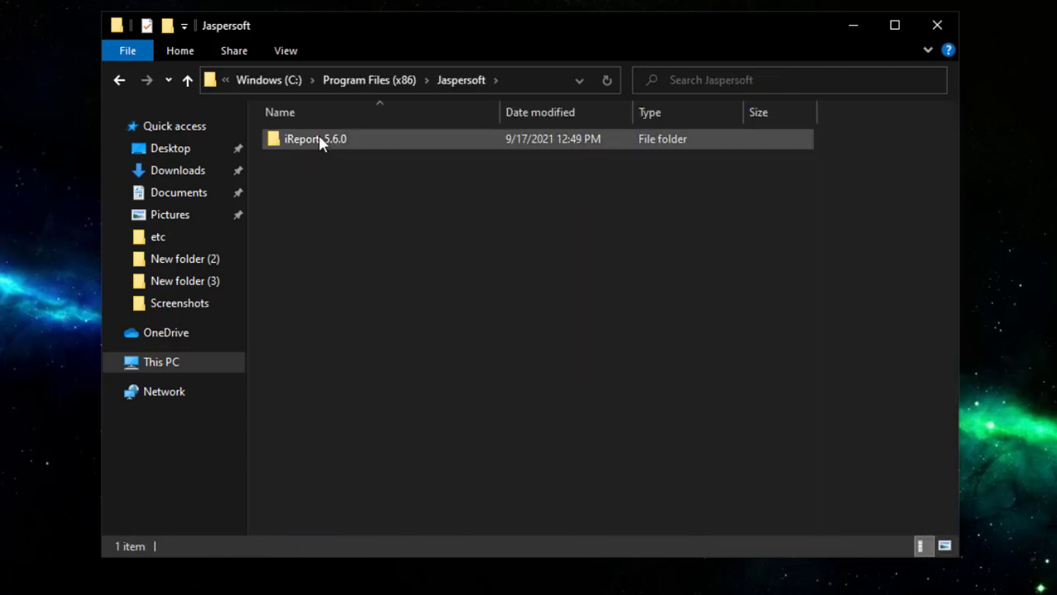
{"action": "double_click", "coordinate": [320, 138]}
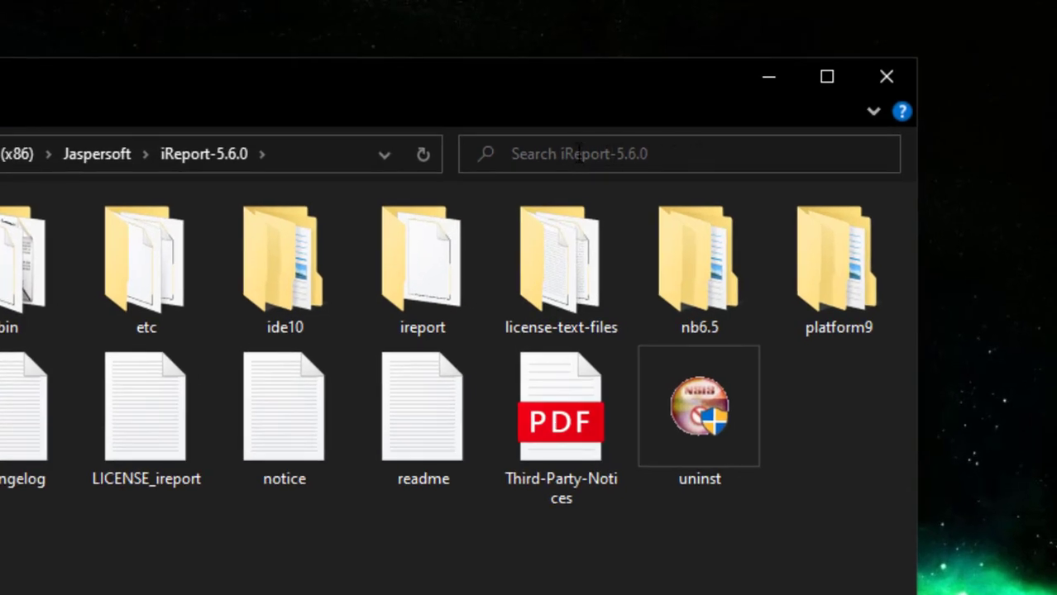
Search the iReport-5.6.0 folder for ireport.conf
{"action": "left_click", "coordinate": [568, 153]}
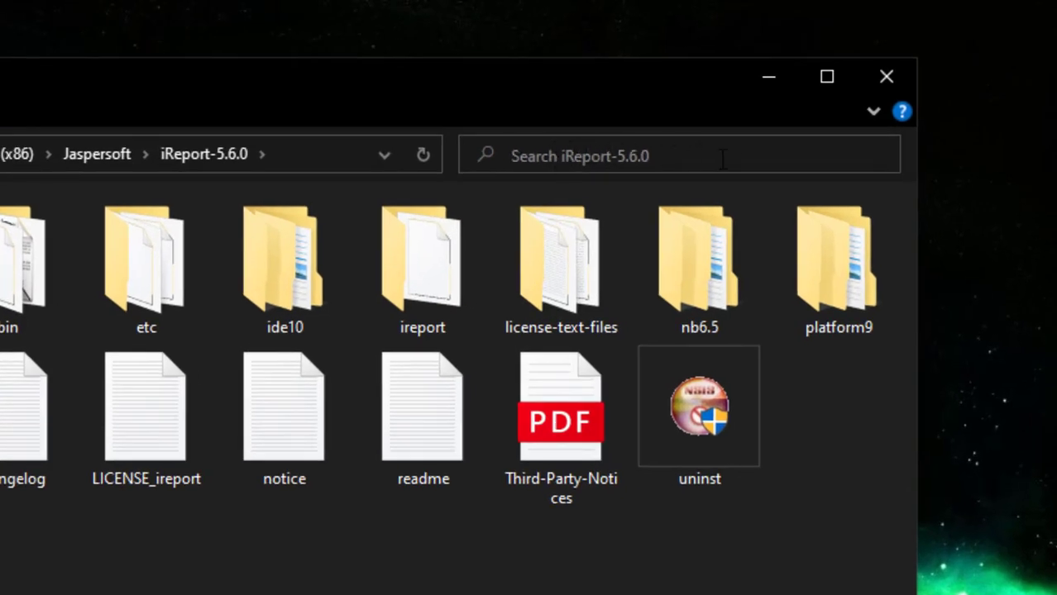
{"action": "type", "text": "i"}
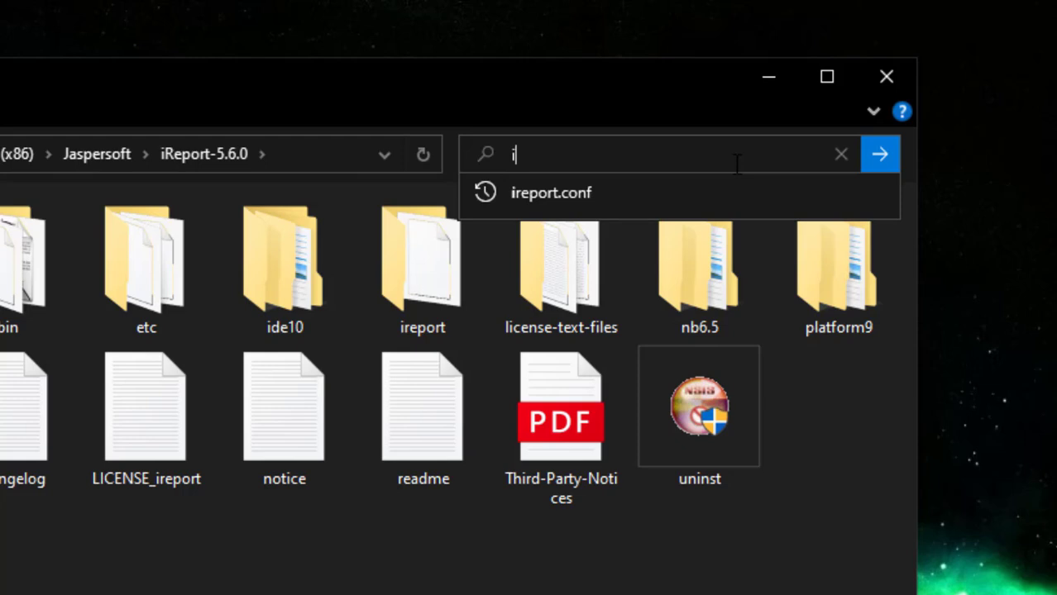
{"action": "type", "text": "report"}
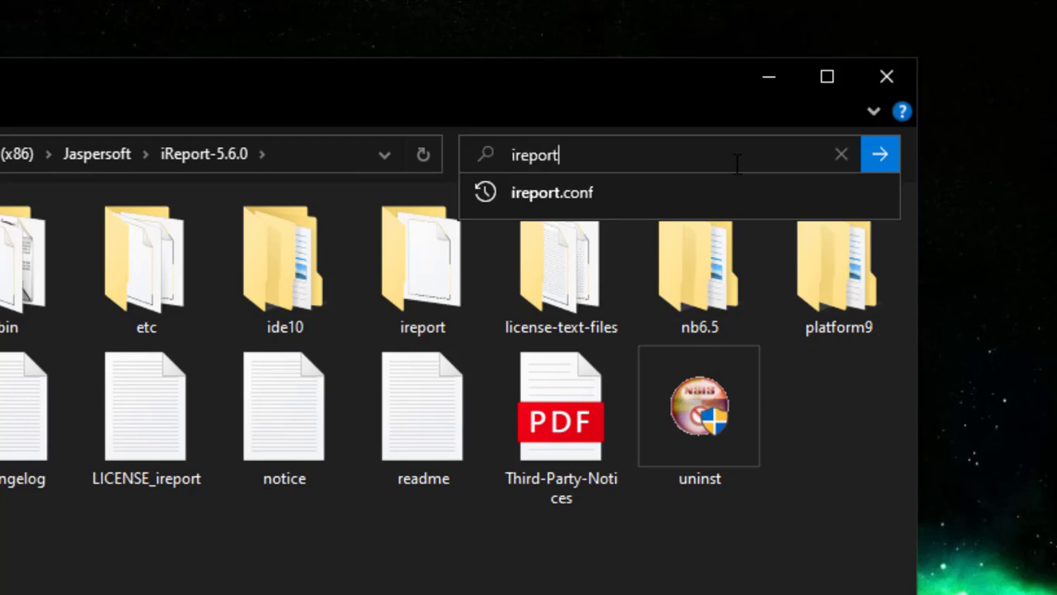
{"action": "type", "text": ".conf"}
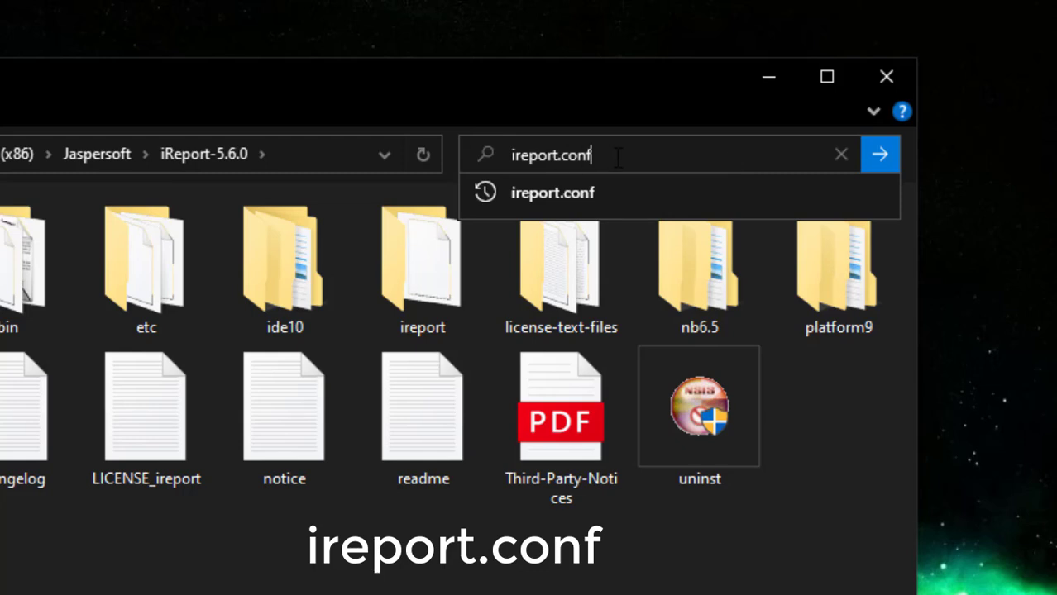
{"action": "key", "text": "ctrl+a"}
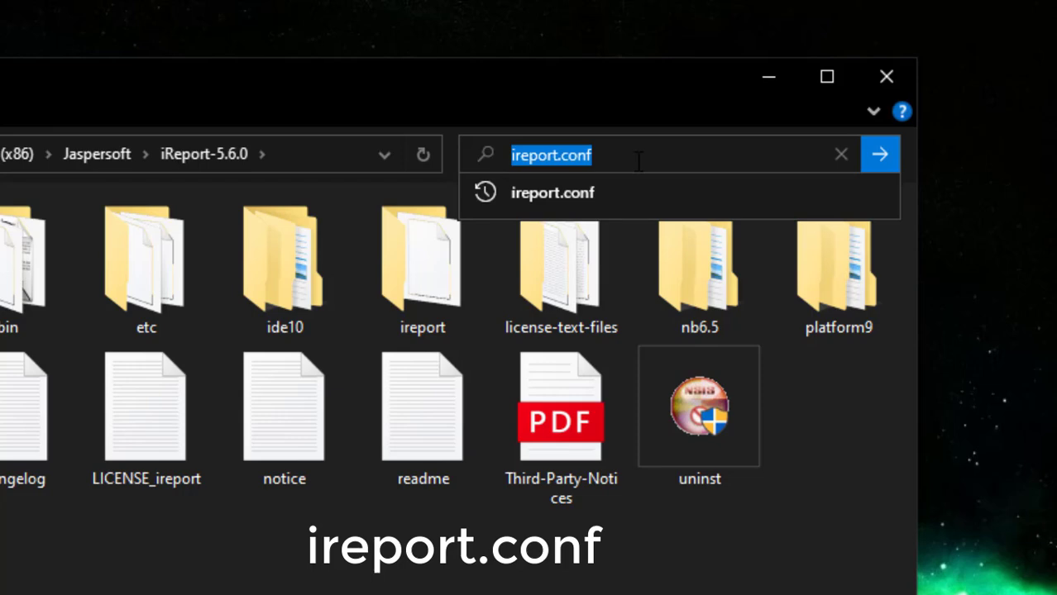
{"action": "key", "text": "Return"}
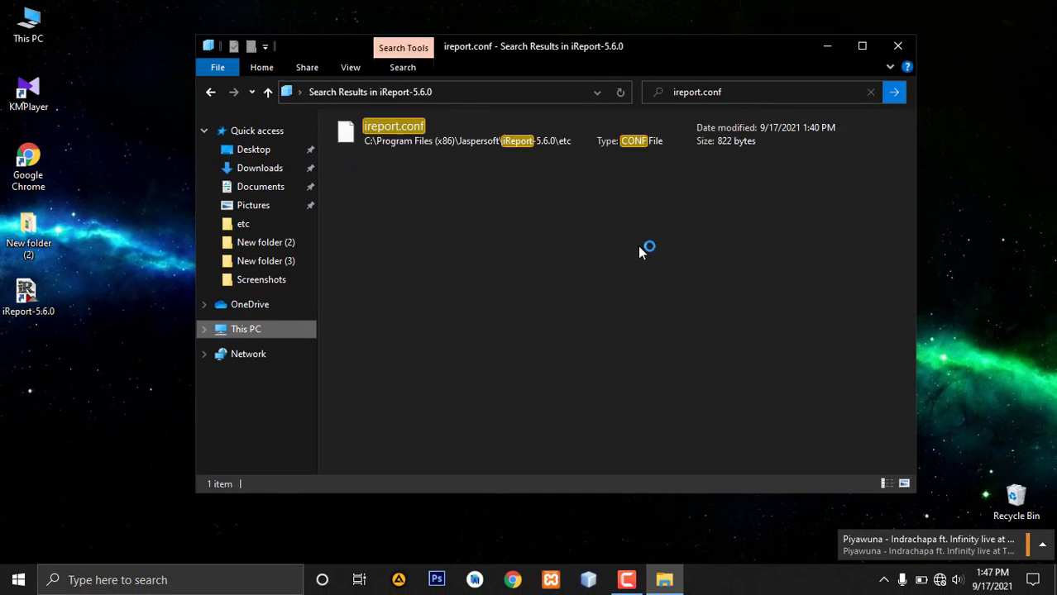
Open the file location of the ireport.conf search result
{"action": "left_click", "coordinate": [371, 137]}
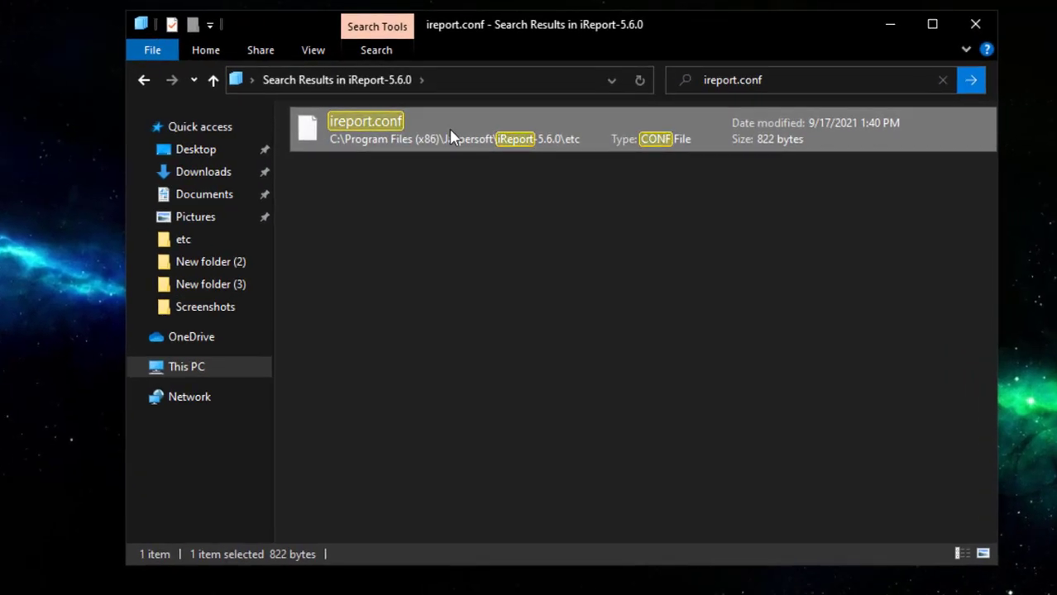
{"action": "right_click", "coordinate": [449, 128]}
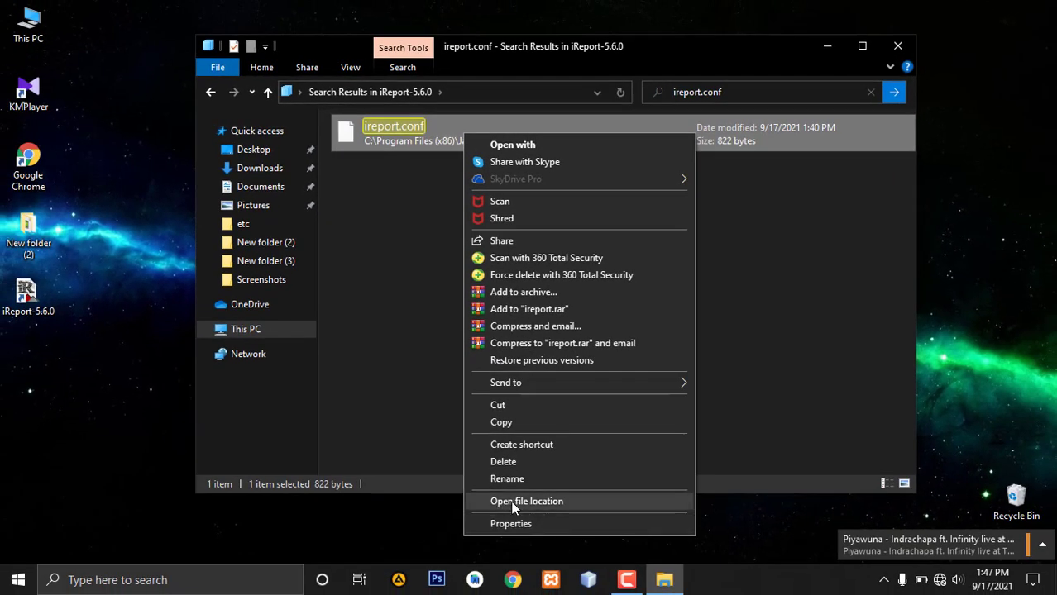
{"action": "left_click", "coordinate": [521, 501]}
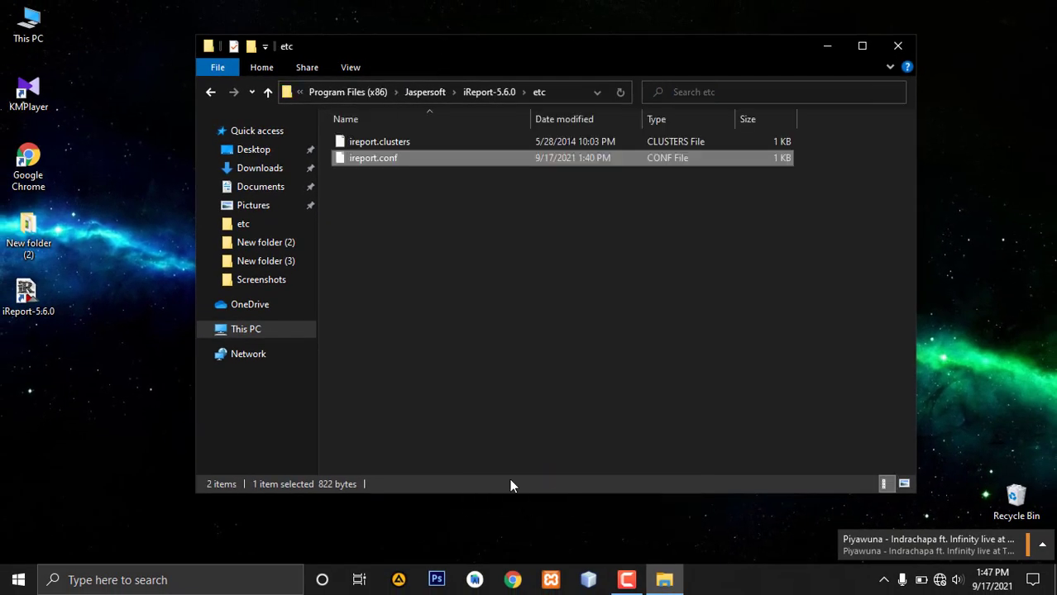
{"action": "left_click", "coordinate": [393, 176]}
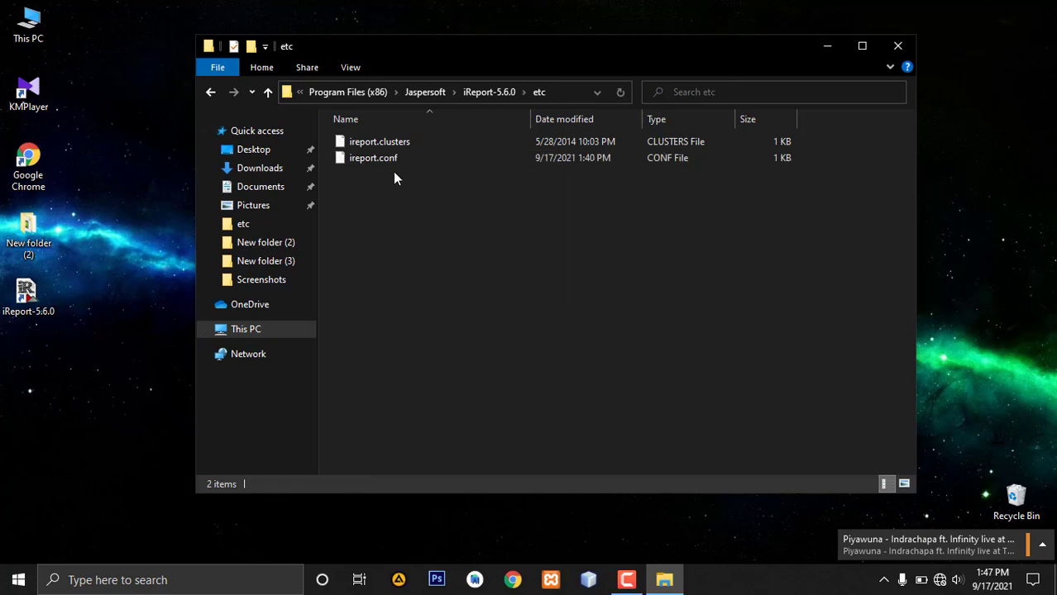
Find Notepad through the Windows search, run it as administrator and bring its empty window to the front
{"action": "left_click", "coordinate": [154, 581]}
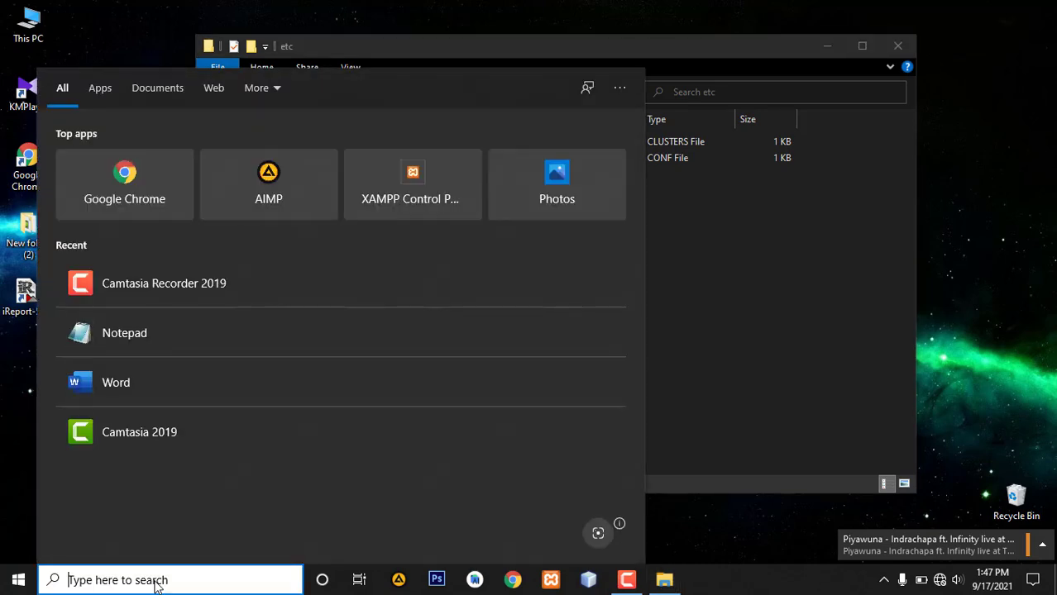
{"action": "type", "text": "note"}
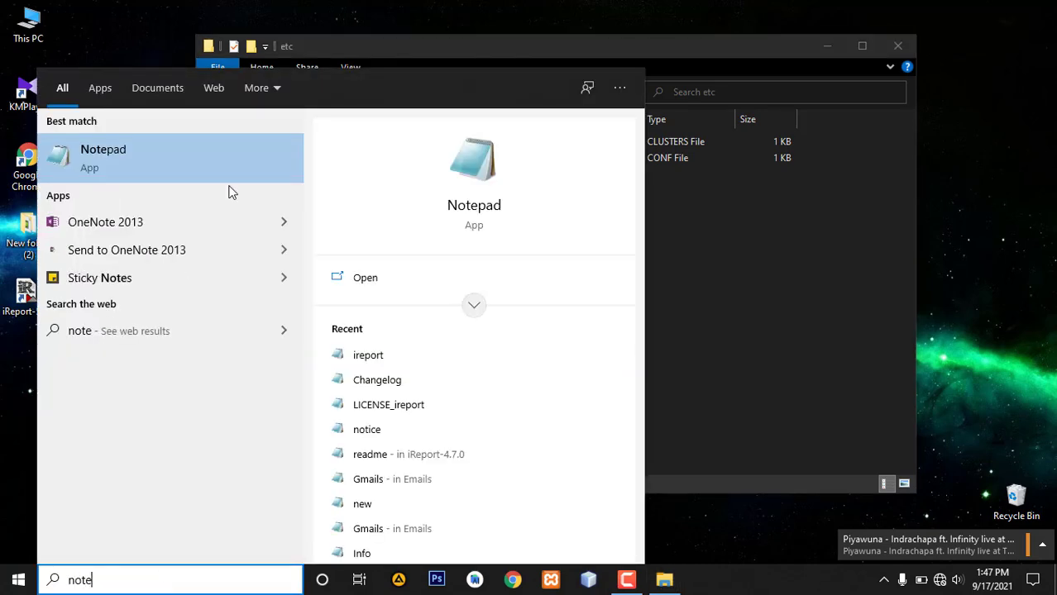
{"action": "right_click", "coordinate": [179, 143]}
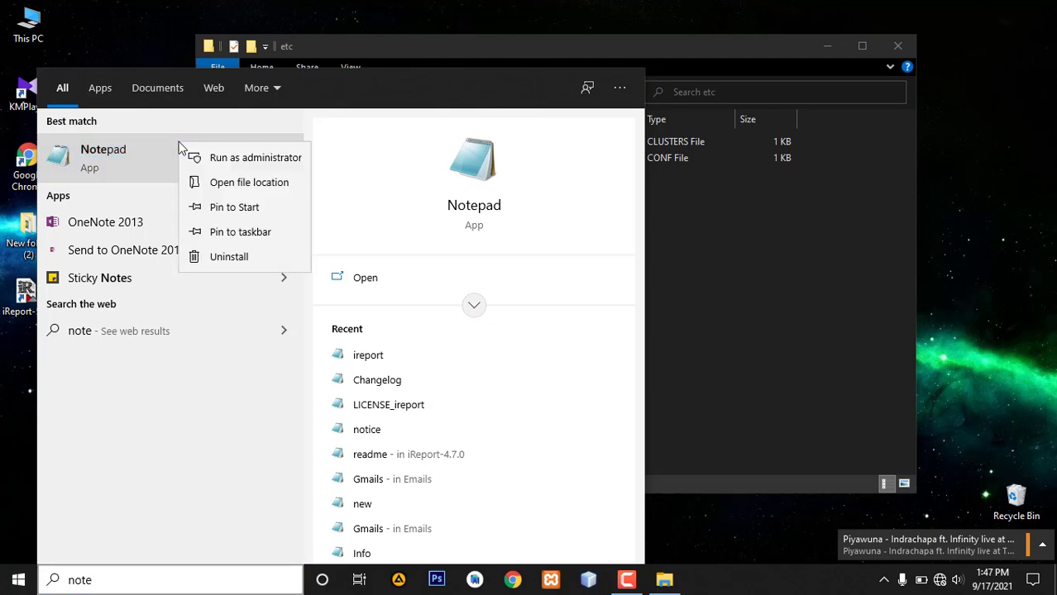
{"action": "left_click", "coordinate": [257, 162]}
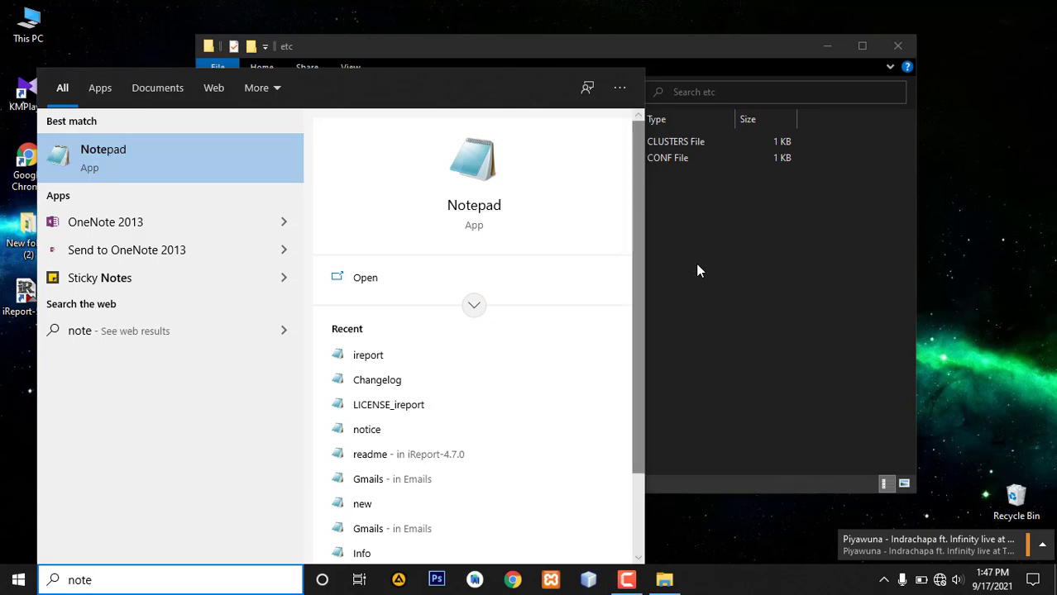
{"action": "left_click", "coordinate": [755, 279]}
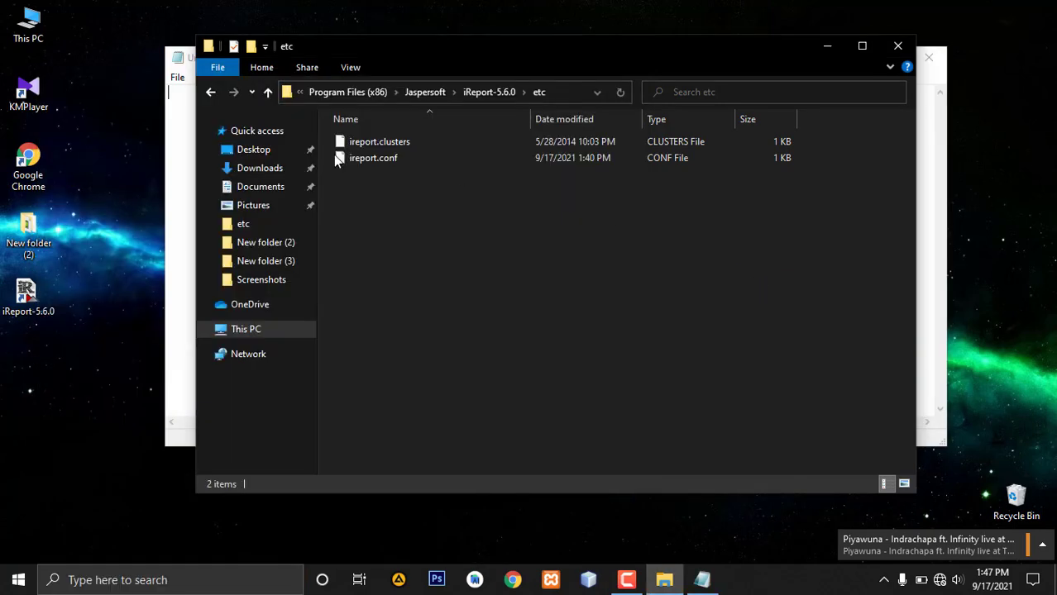
{"action": "left_click", "coordinate": [172, 173]}
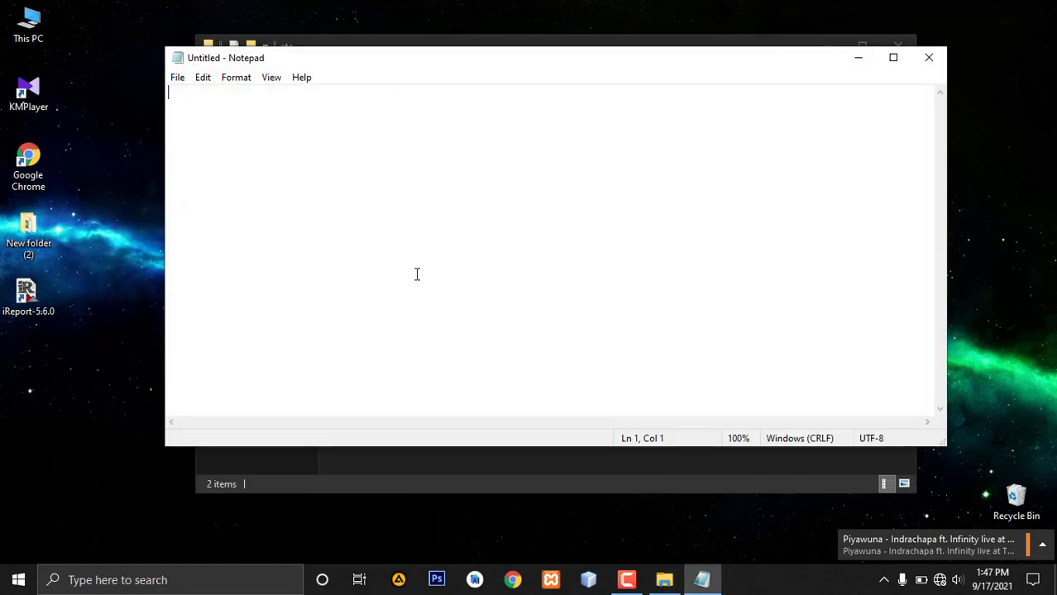
Open ireport.conf from the Jaspersoft search results in Notepad with the file filter set to All Files, and locate the jdkhome value
{"action": "left_click", "coordinate": [177, 78]}
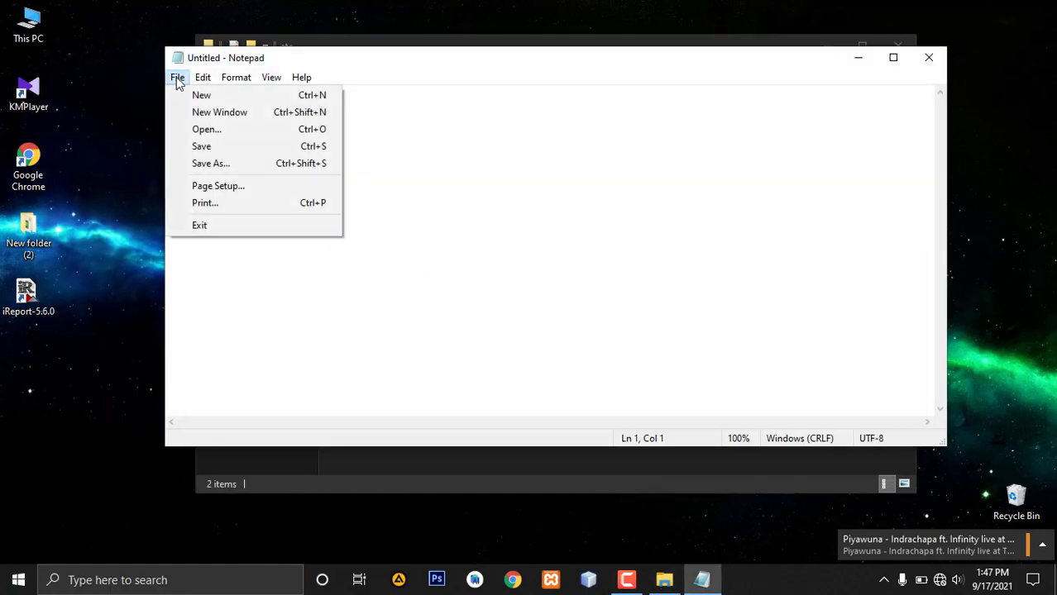
{"action": "left_click", "coordinate": [207, 133]}
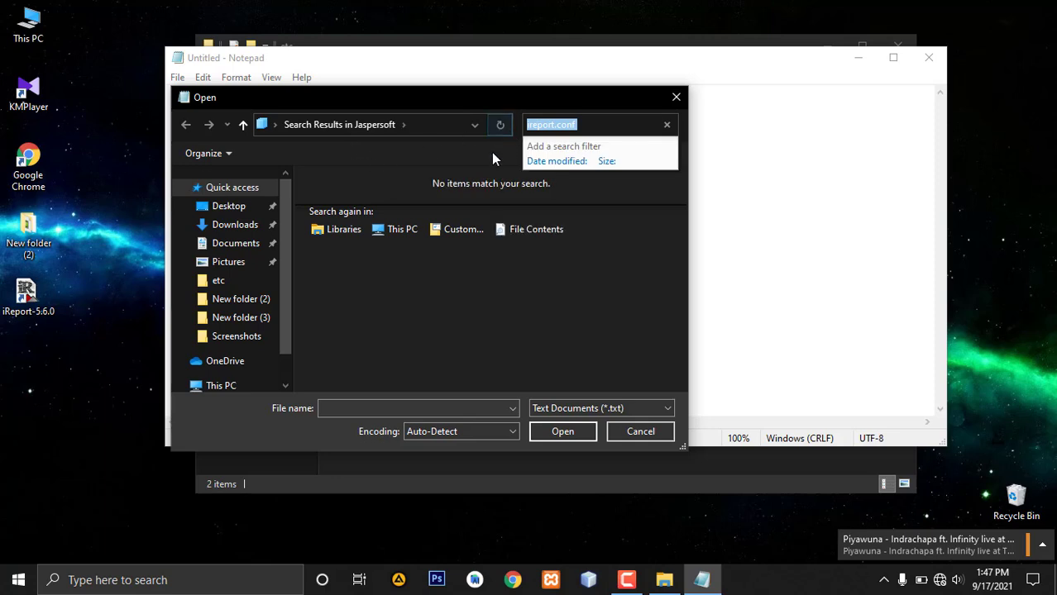
{"action": "left_click", "coordinate": [465, 264]}
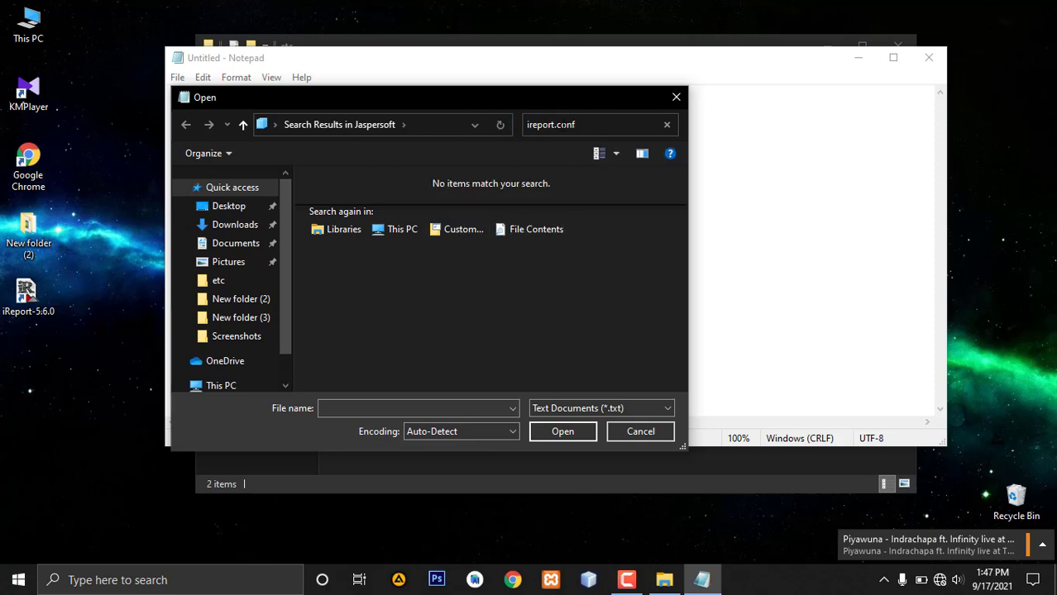
{"action": "left_click", "coordinate": [581, 408]}
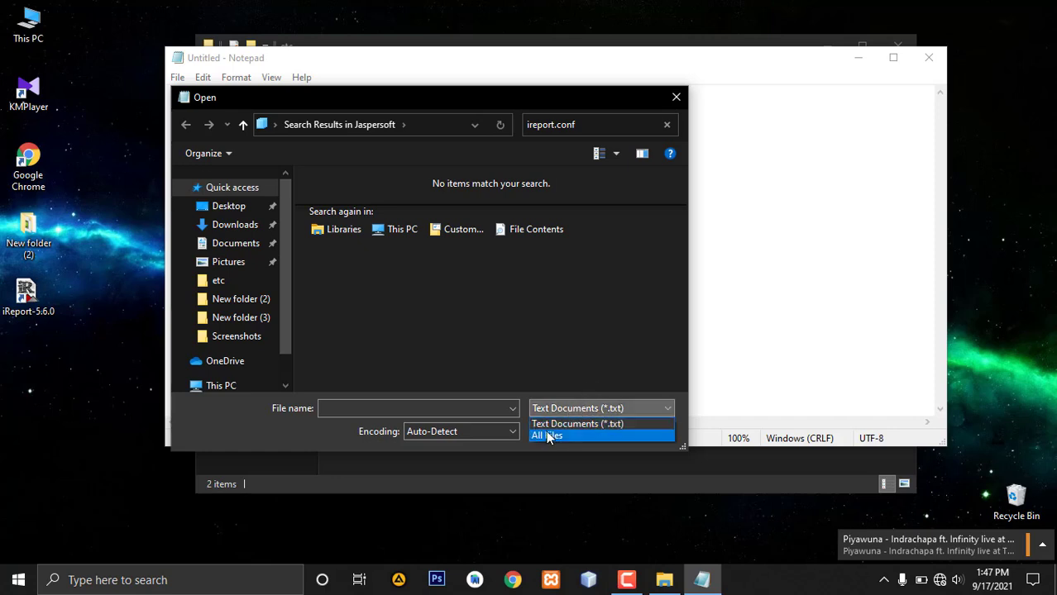
{"action": "left_click", "coordinate": [546, 431]}
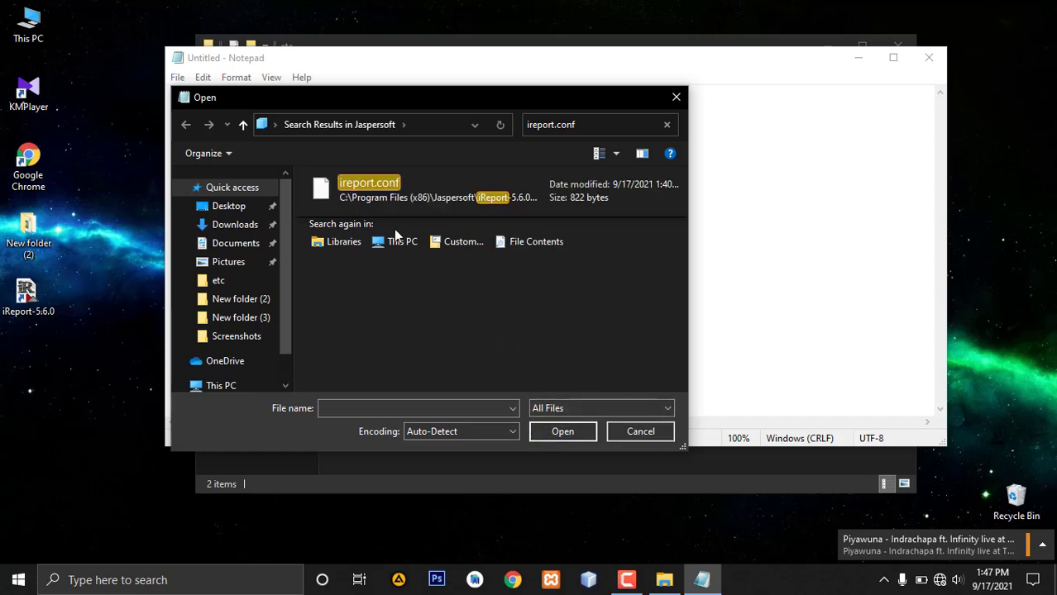
{"action": "left_click", "coordinate": [359, 188]}
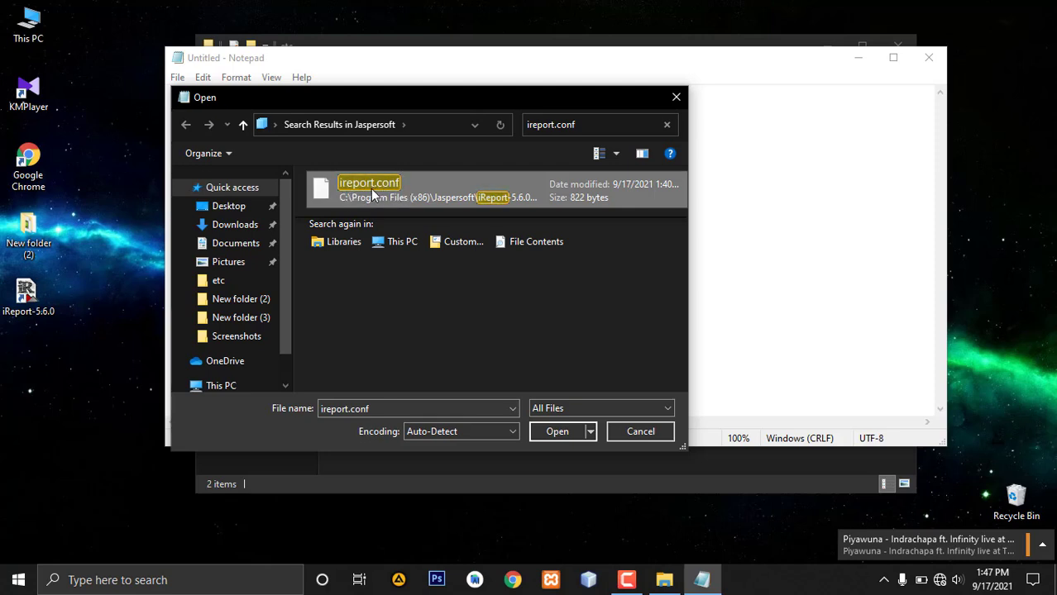
{"action": "left_click", "coordinate": [564, 433]}
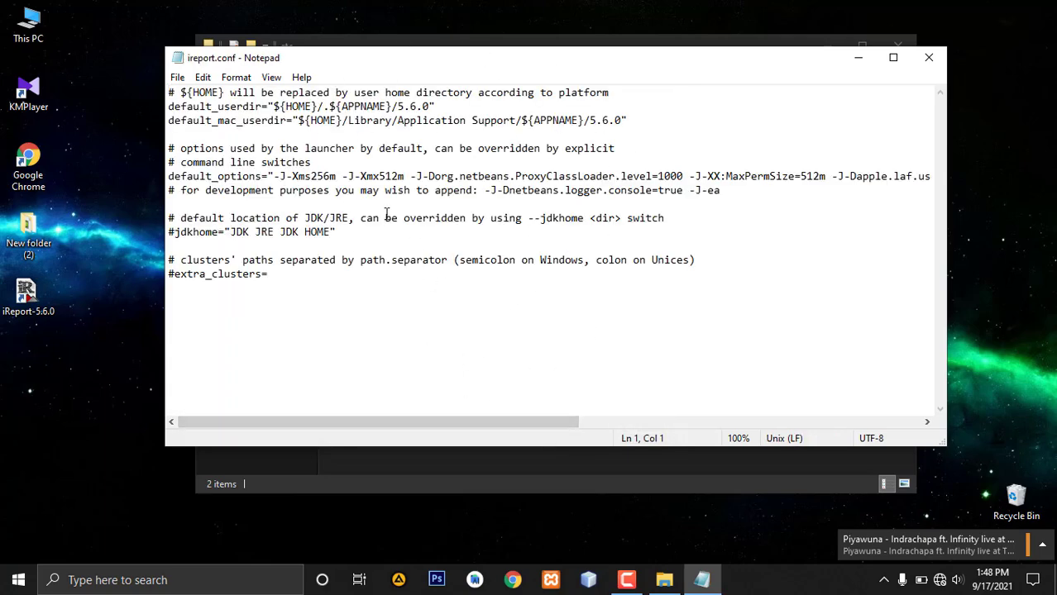
{"action": "left_click_drag", "start_coordinate": [337, 233], "coordinate": [228, 232]}
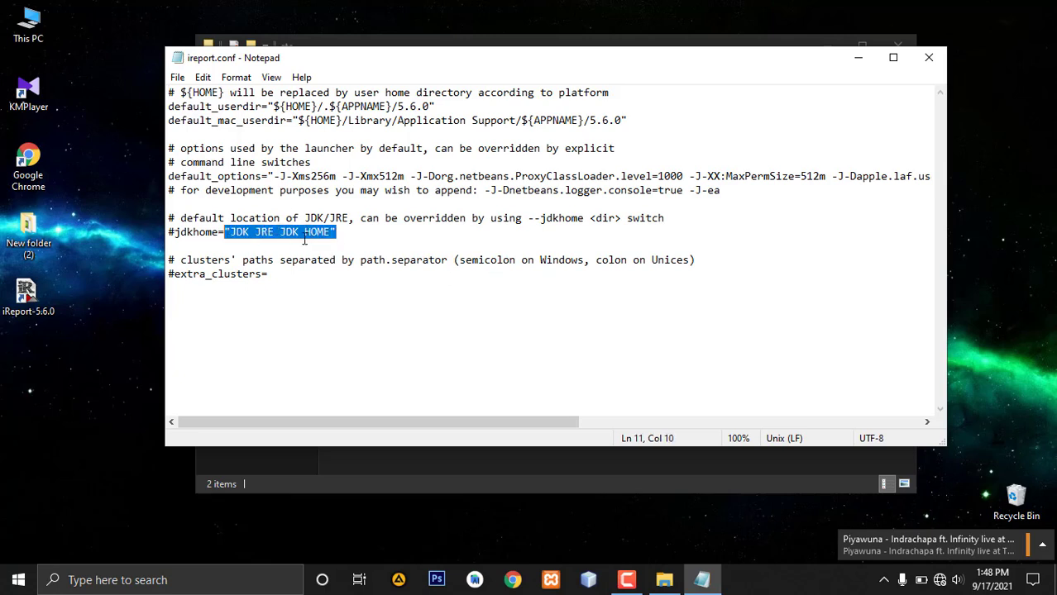
{"action": "left_click", "coordinate": [351, 282]}
In a new File Explorer window, open the jdk1.7.0_80 folder inside Program Files\Java on the Windows (C:) drive
{"action": "double_click", "coordinate": [38, 21]}
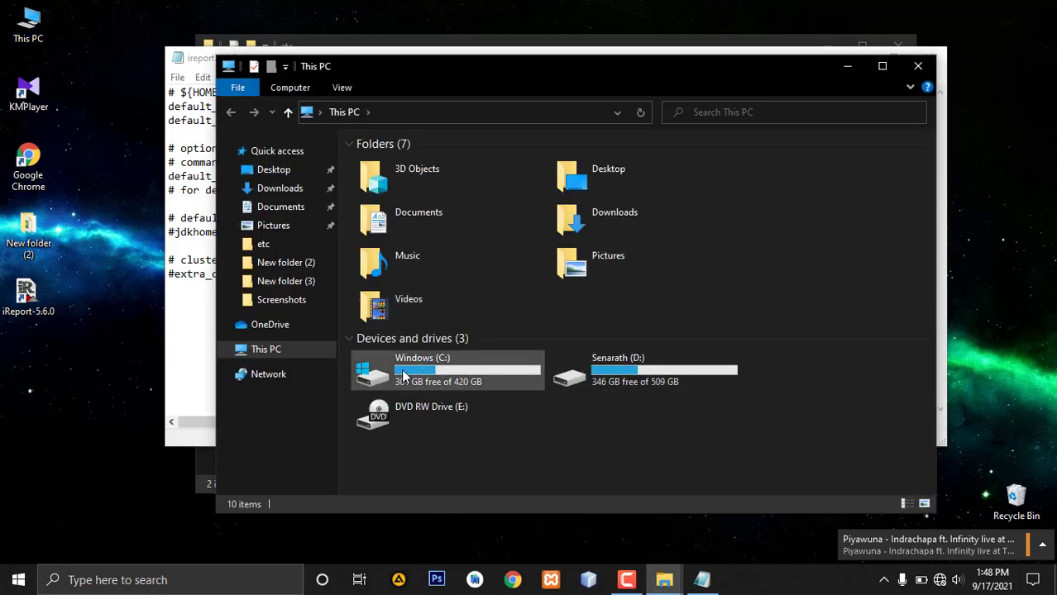
{"action": "double_click", "coordinate": [425, 371]}
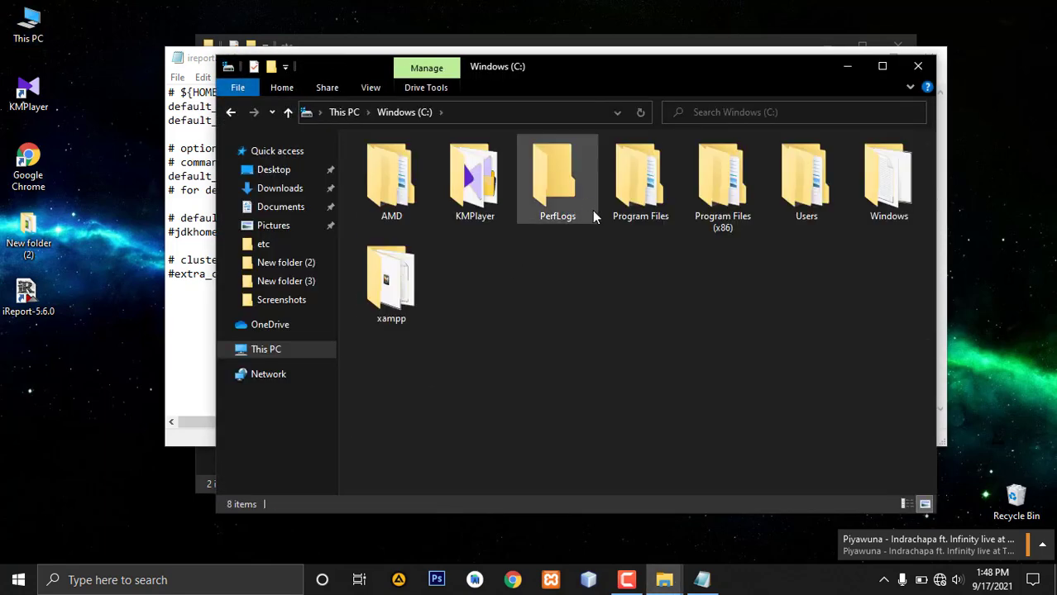
{"action": "double_click", "coordinate": [638, 214]}
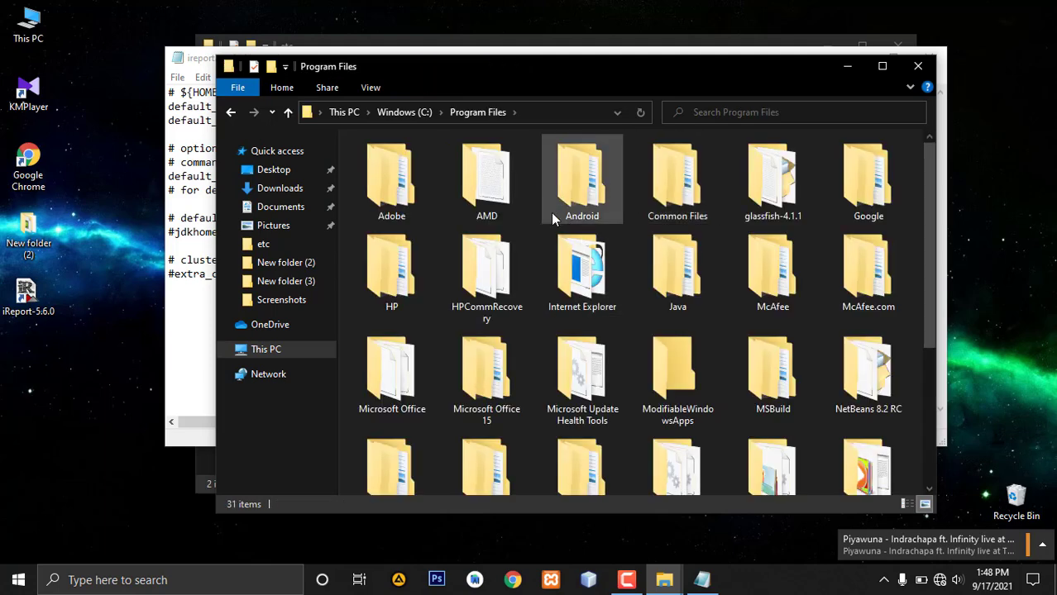
{"action": "scroll", "coordinate": [627, 263], "scroll_direction": "down", "scroll_amount": 2}
{"action": "scroll", "coordinate": [751, 227], "scroll_direction": "up", "scroll_amount": 2}
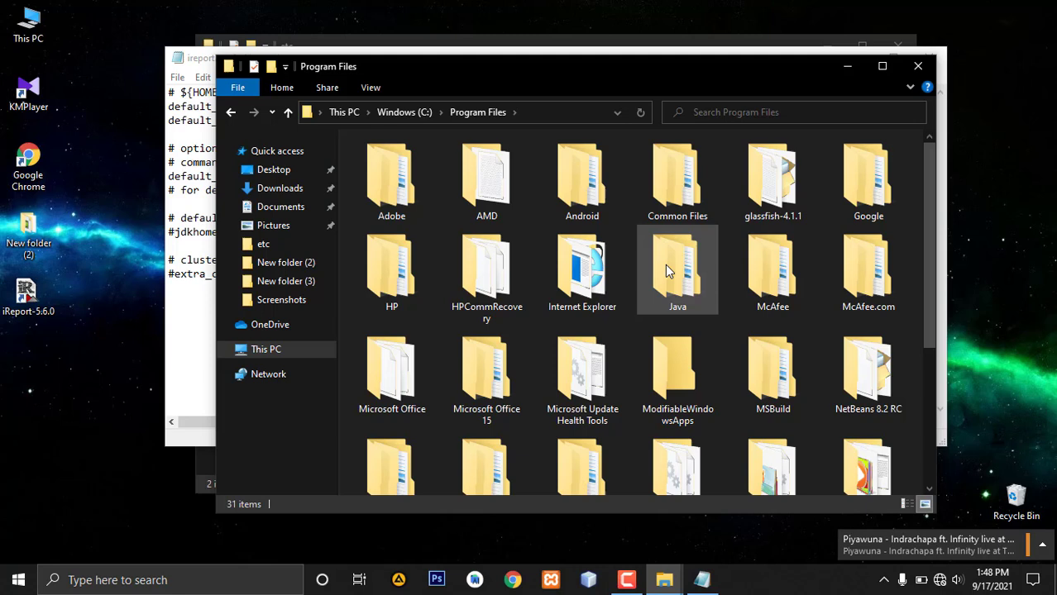
{"action": "double_click", "coordinate": [675, 312]}
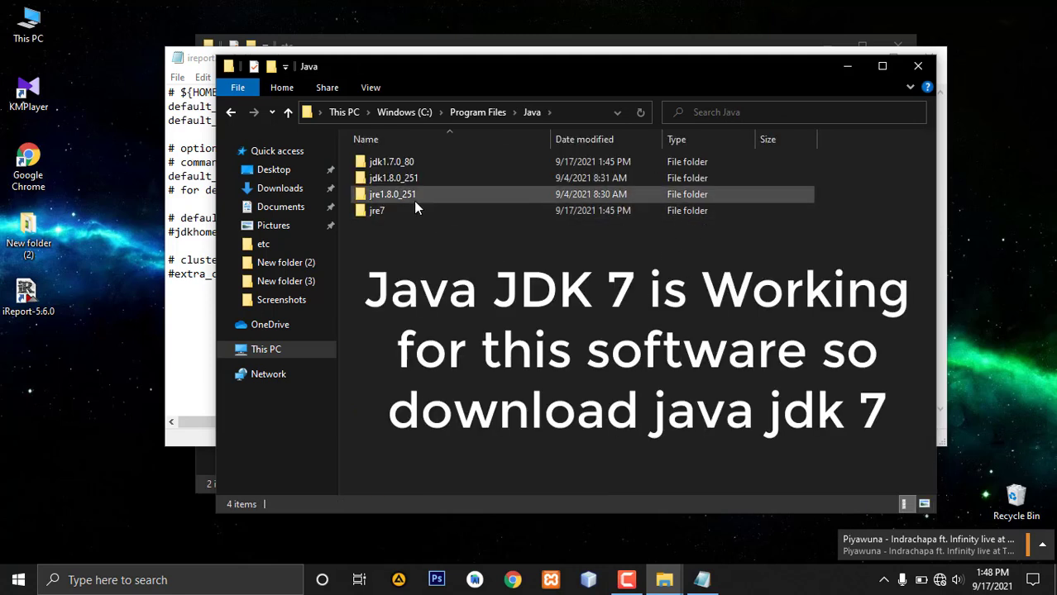
{"action": "left_click", "coordinate": [393, 162]}
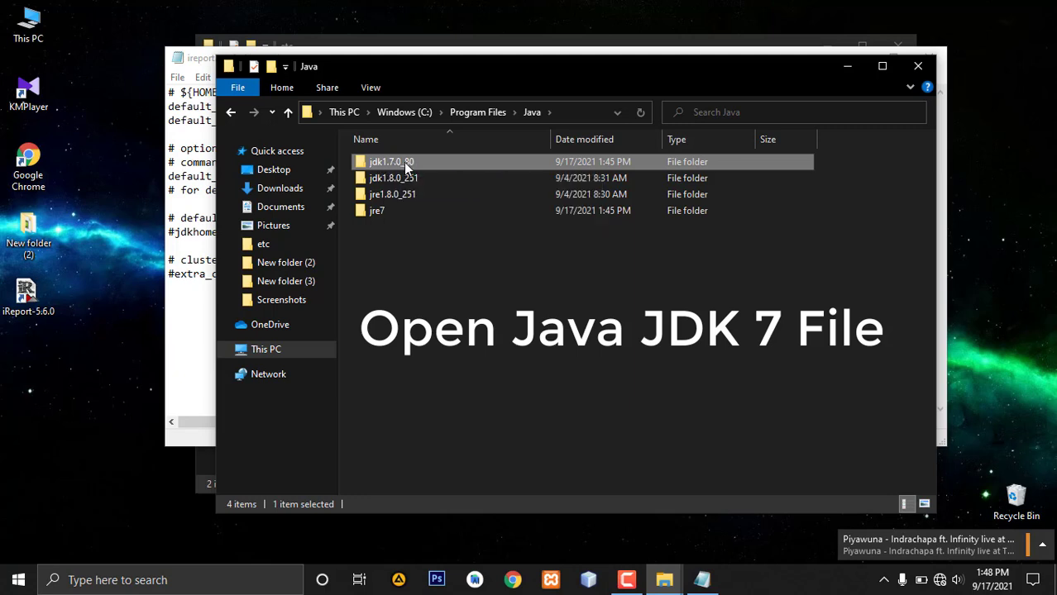
{"action": "double_click", "coordinate": [403, 162]}
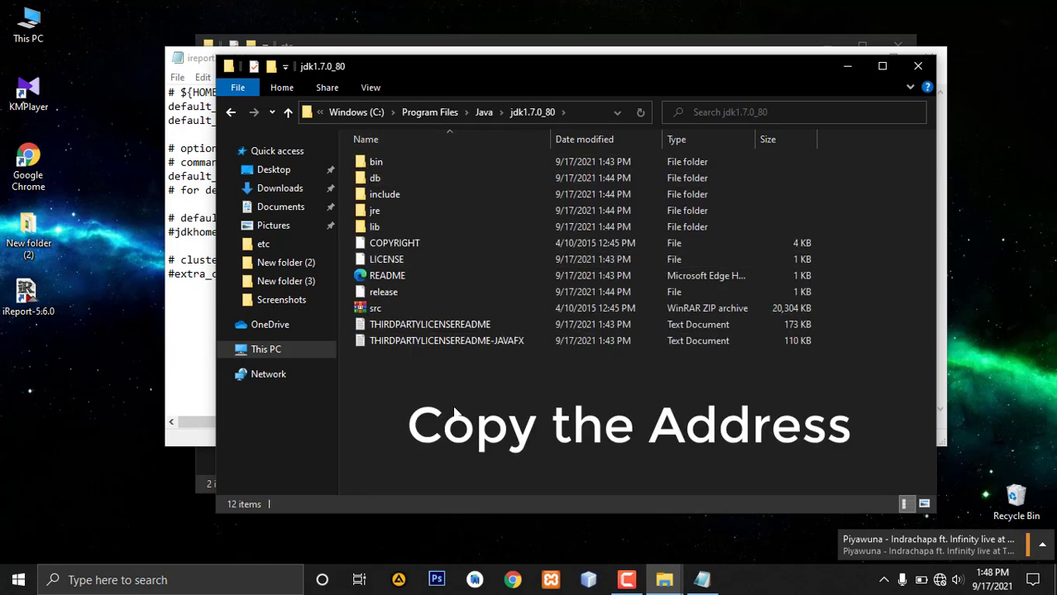
Replace the jdkhome value in ireport.conf with the copied folder path C:\Program Files\Java\jdk1.7.0_80 and uncomment that line by removing its leading #
{"action": "left_click", "coordinate": [586, 113]}
{"action": "key", "text": "ctrl+c"}
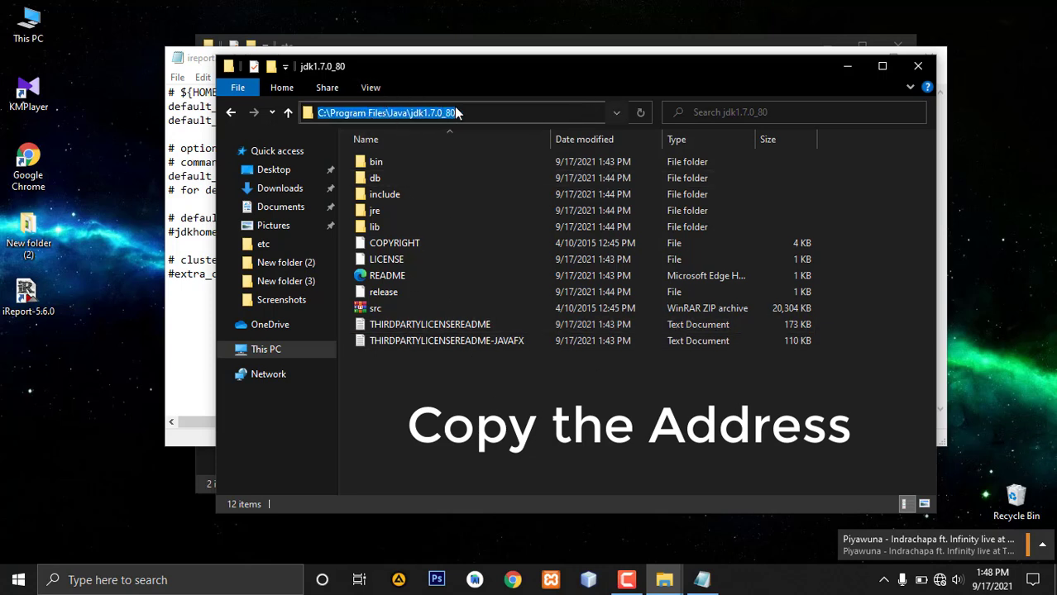
{"action": "left_click", "coordinate": [524, 49]}
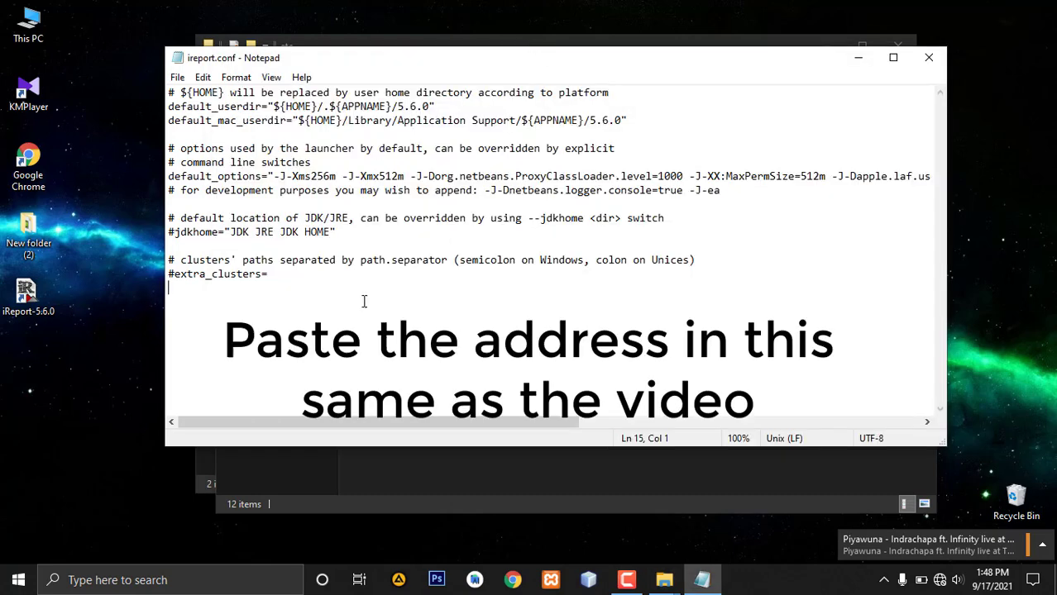
{"action": "left_click_drag", "start_coordinate": [224, 232], "coordinate": [348, 229]}
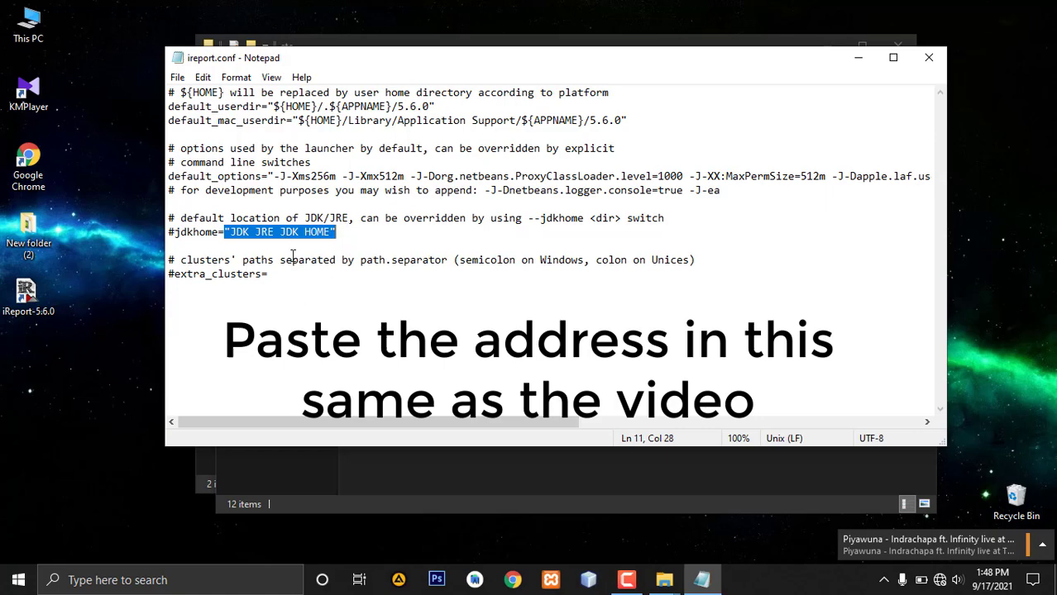
{"action": "key", "text": "ctrl+v"}
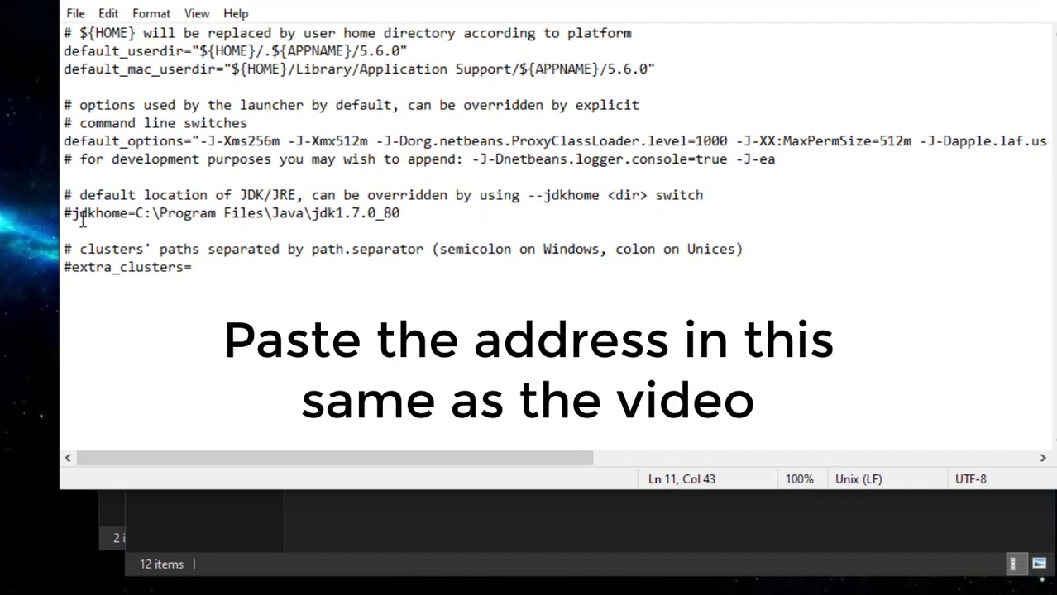
{"action": "left_click_drag", "start_coordinate": [72, 213], "coordinate": [63, 215]}
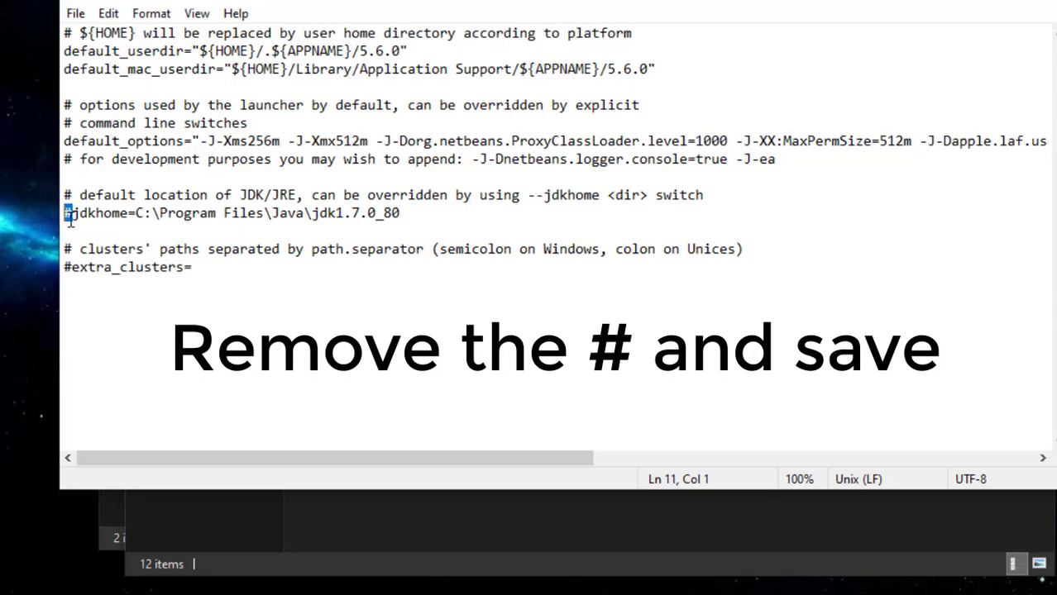
{"action": "key", "text": "Delete"}
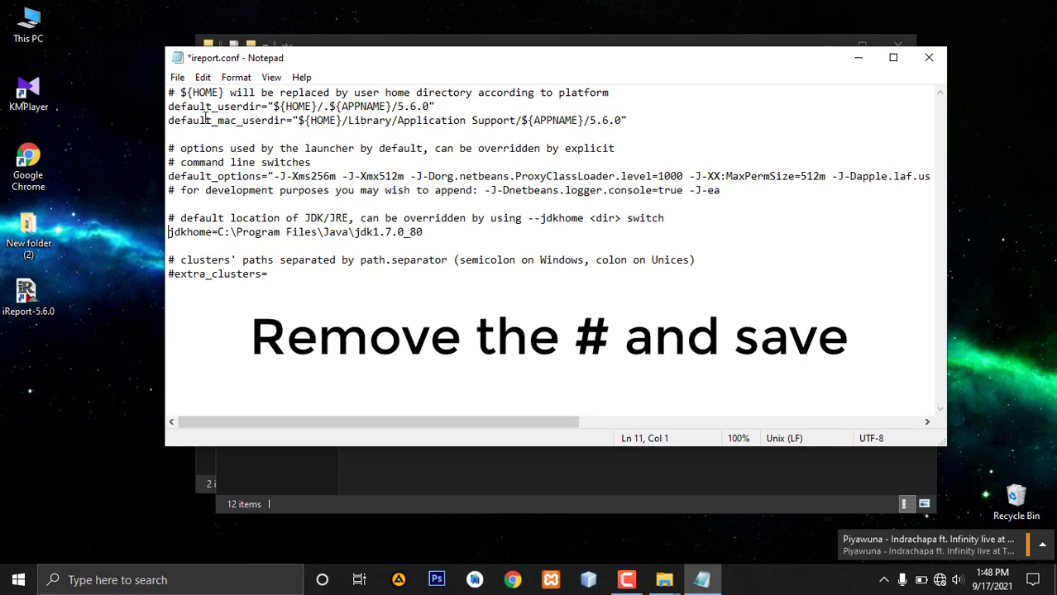
Save the edited file as ireport.conf with the type All Files in the iReport-5.6.0 etc folder, replacing the existing file
{"action": "left_click", "coordinate": [177, 77]}
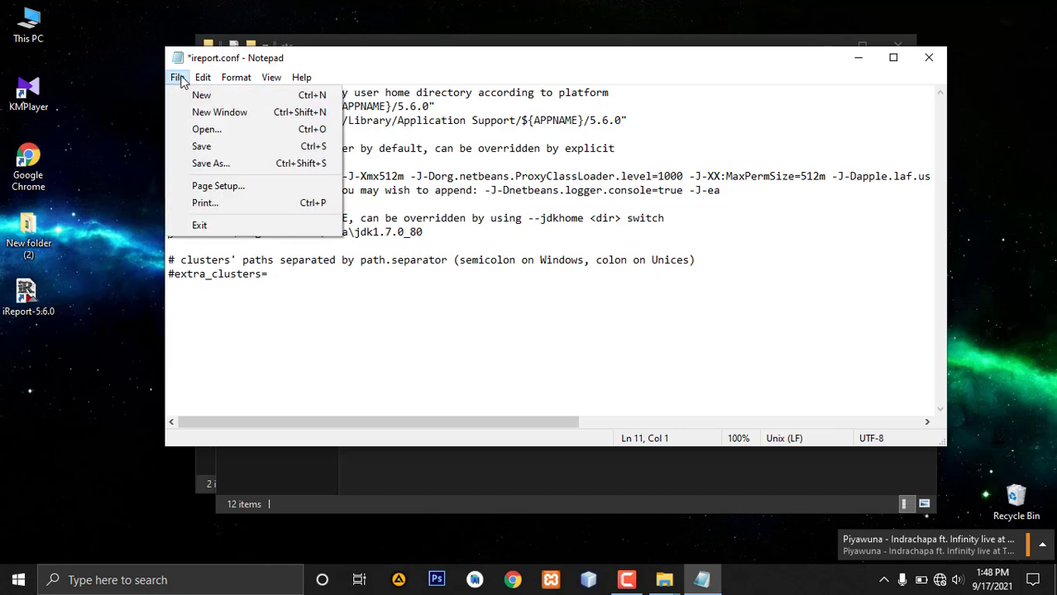
{"action": "left_click", "coordinate": [216, 164]}
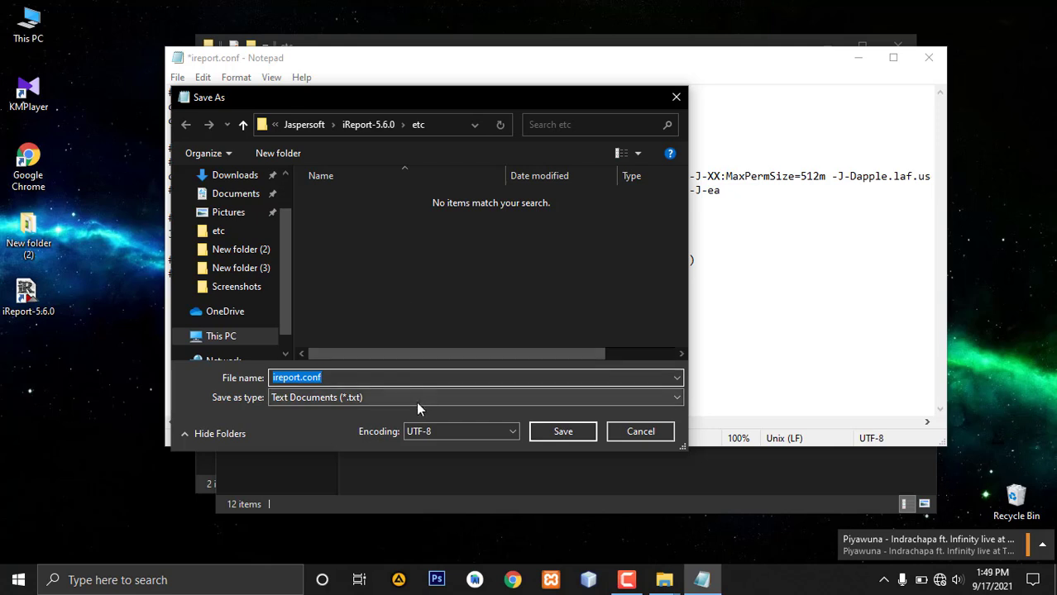
{"action": "left_click", "coordinate": [380, 397]}
{"action": "left_click", "coordinate": [320, 423]}
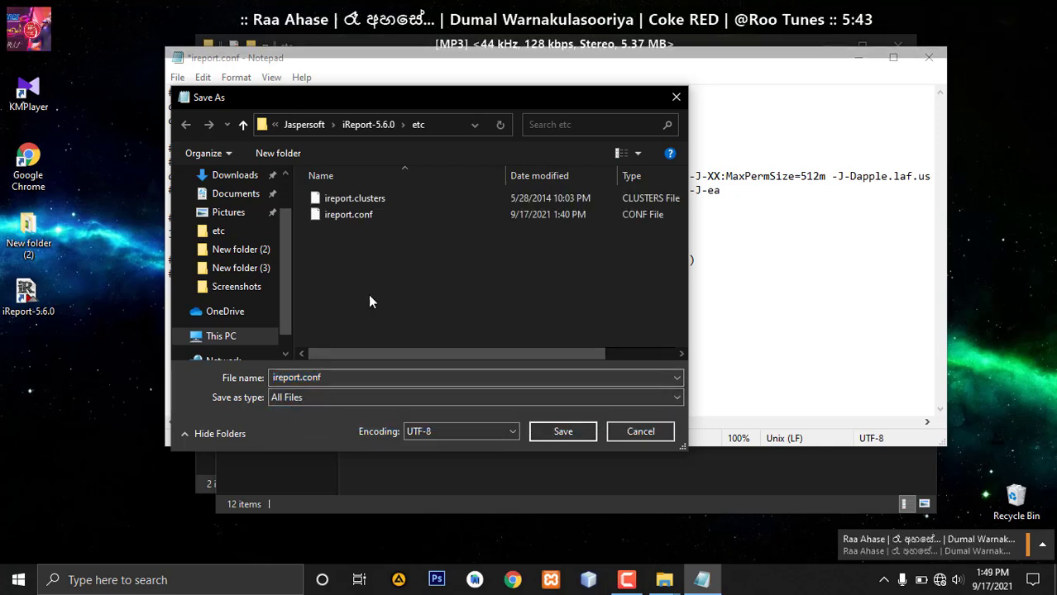
{"action": "left_click", "coordinate": [345, 216]}
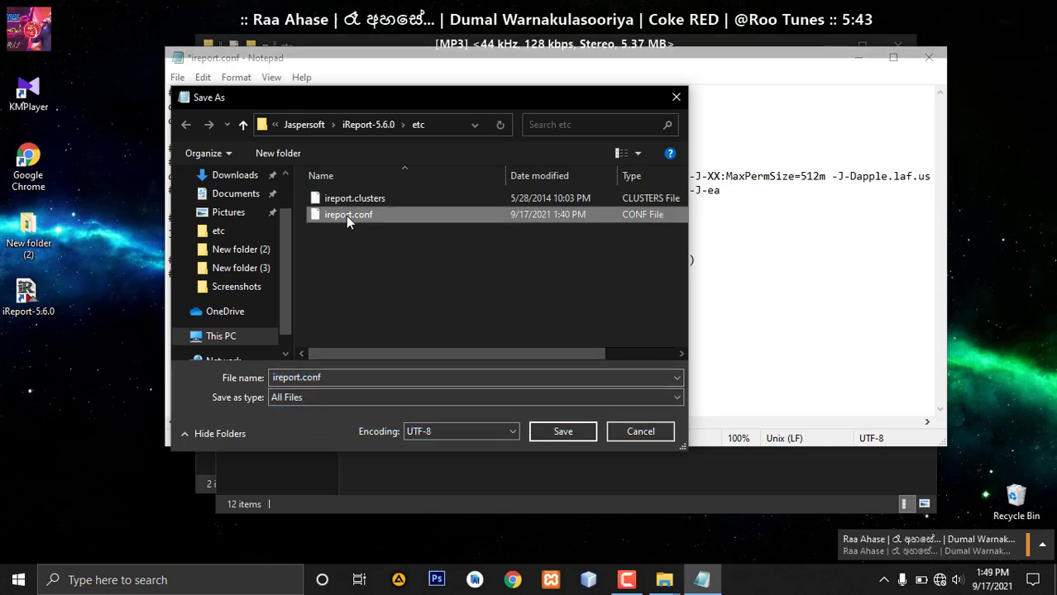
{"action": "left_click", "coordinate": [562, 432]}
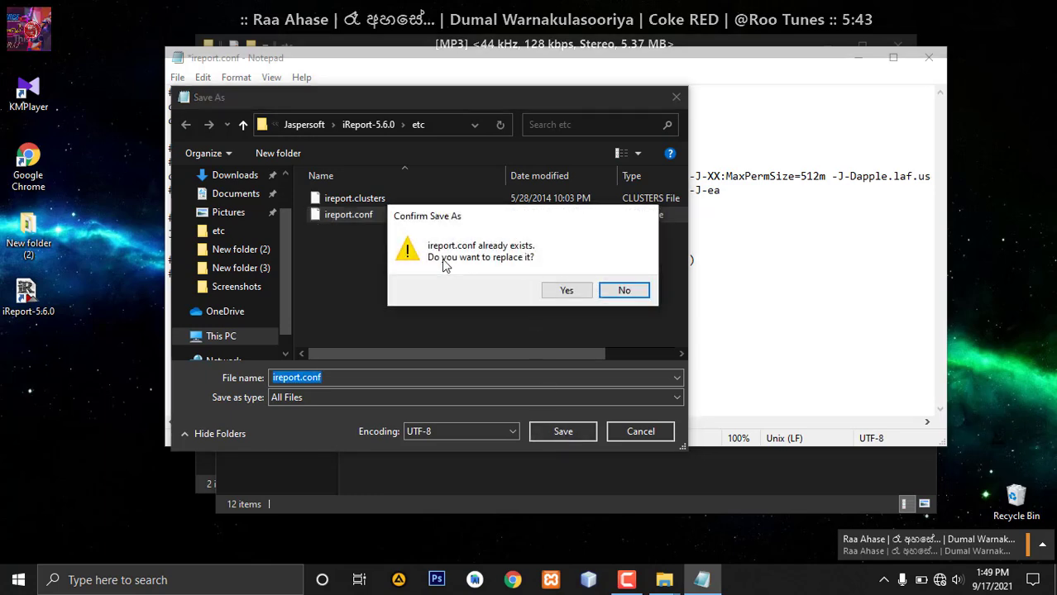
{"action": "left_click", "coordinate": [566, 294]}
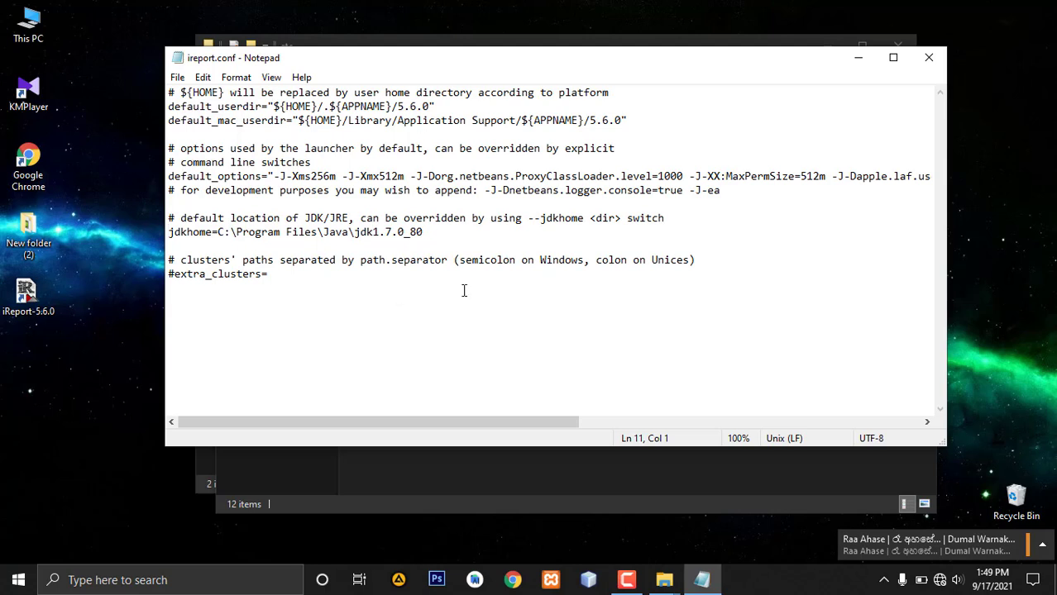
Launch iReport-5.6.0 from the desktop, minimize the Notepad and File Explorer windows, and maximize the iReport Designer window
{"action": "left_click", "coordinate": [35, 304]}
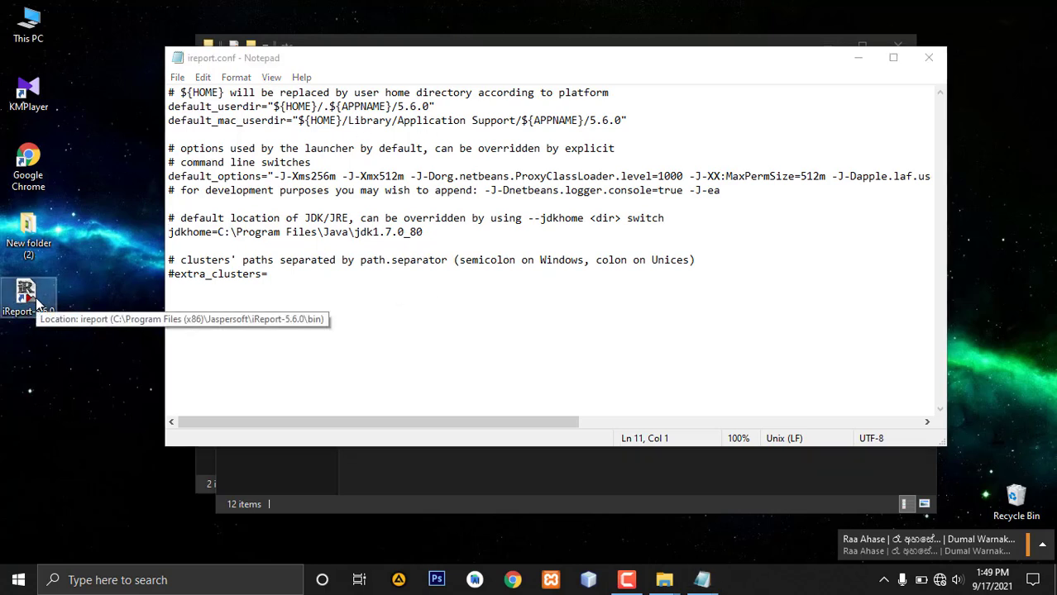
{"action": "double_click", "coordinate": [37, 304]}
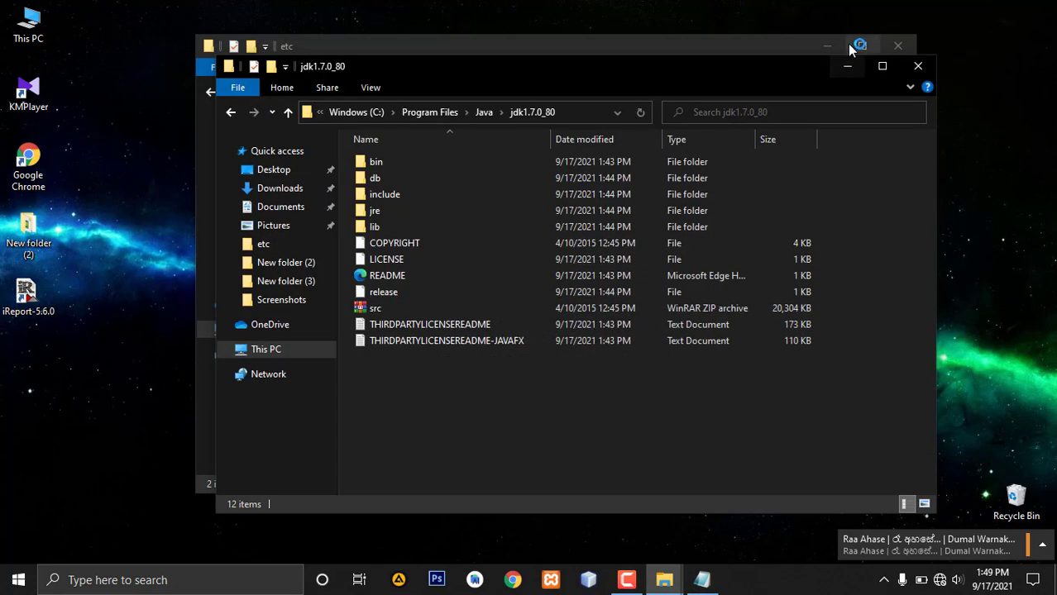
{"action": "left_click", "coordinate": [858, 57]}
{"action": "left_click", "coordinate": [840, 44]}
{"action": "left_click", "coordinate": [828, 46]}
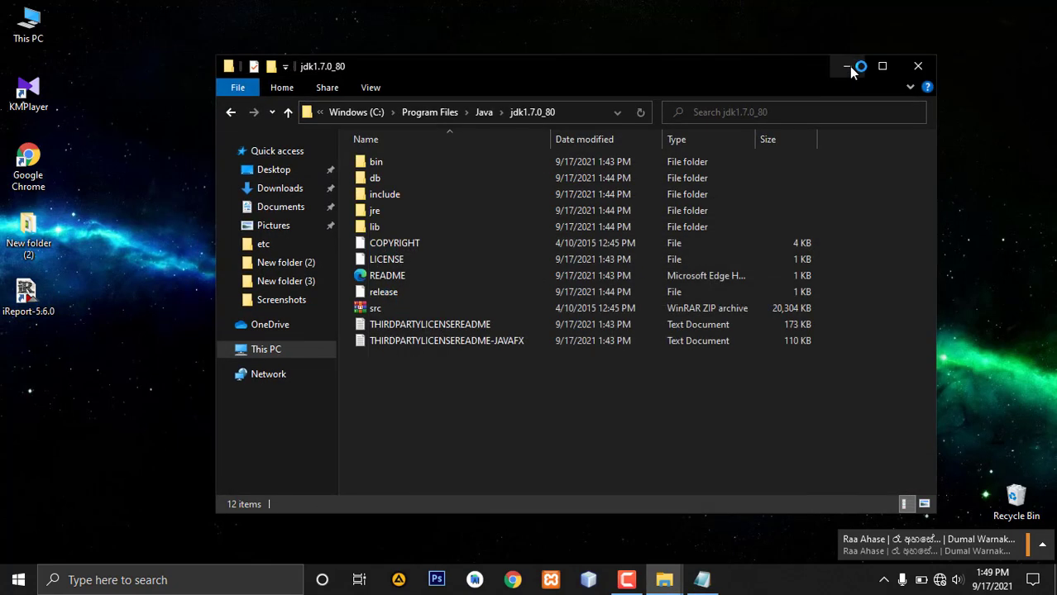
{"action": "left_click", "coordinate": [843, 66]}
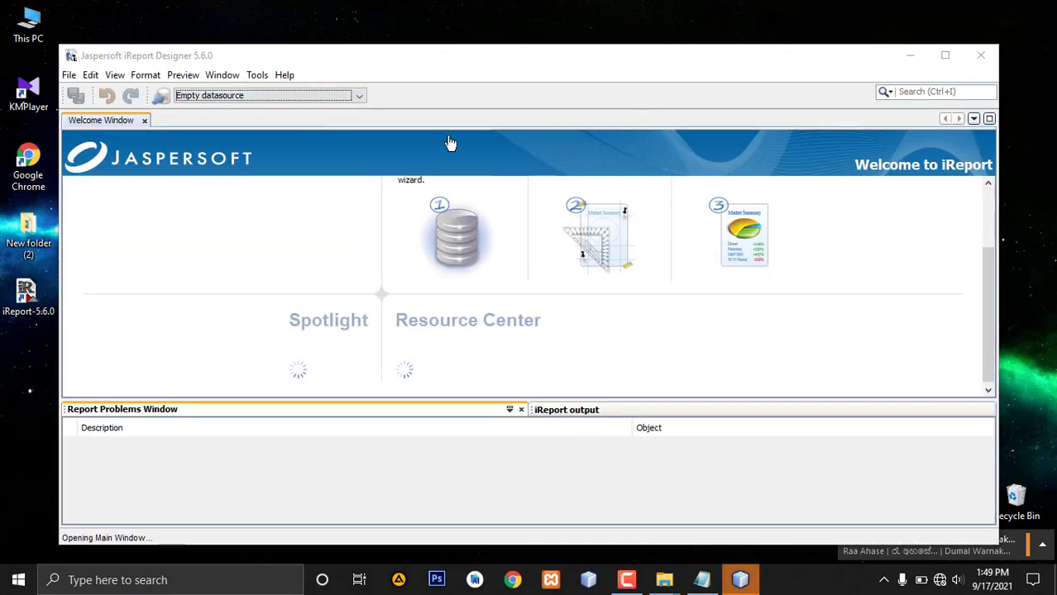
{"action": "left_click", "coordinate": [945, 54]}
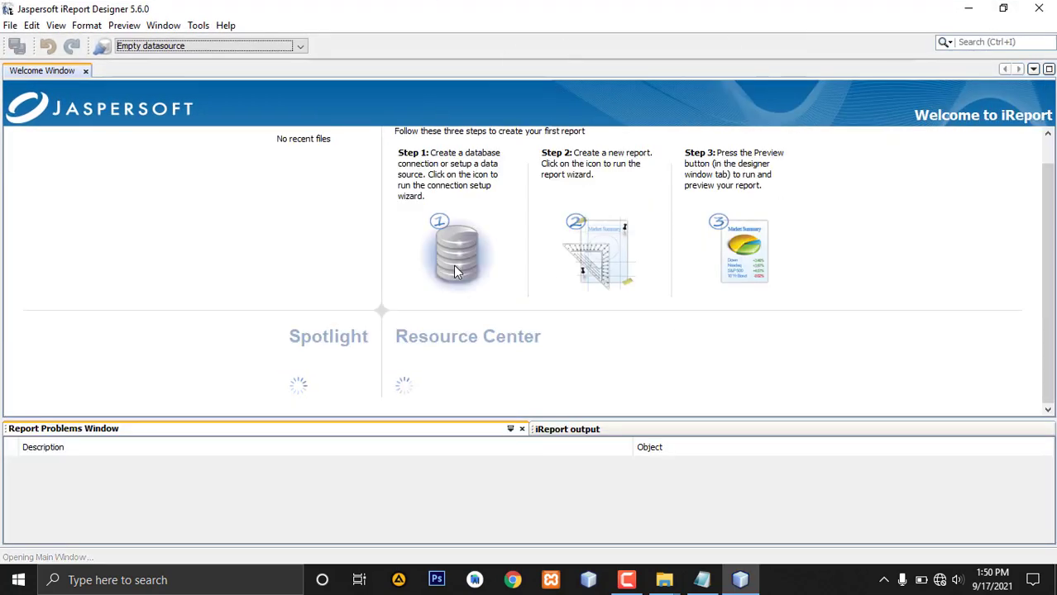
Start a new file and look through the Style, Chart Theme, Resource Bundle and Other file Types categories, ending on the Report templates
{"action": "left_click", "coordinate": [11, 26]}
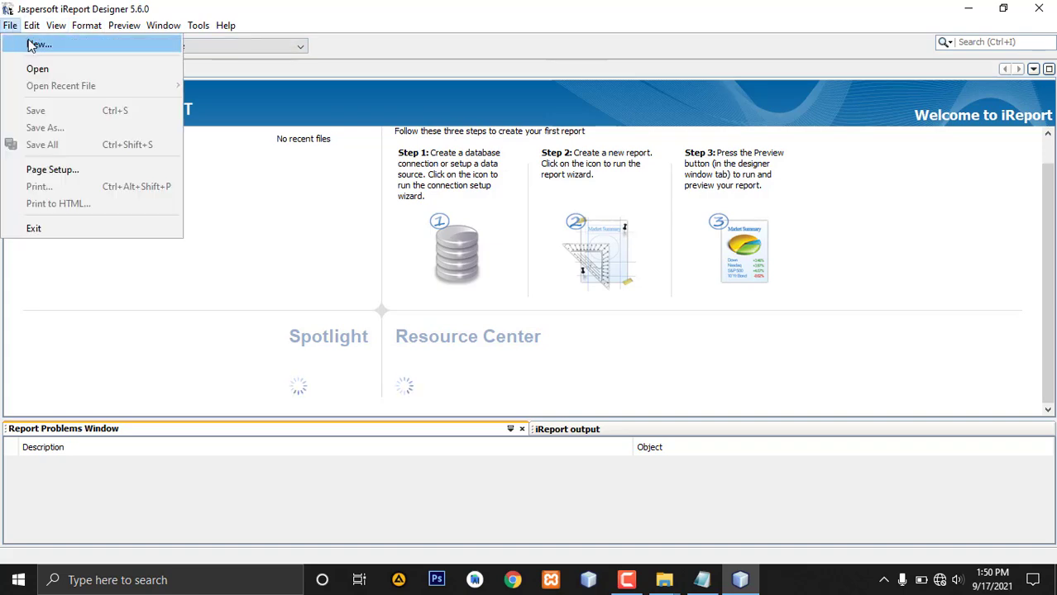
{"action": "left_click", "coordinate": [36, 44]}
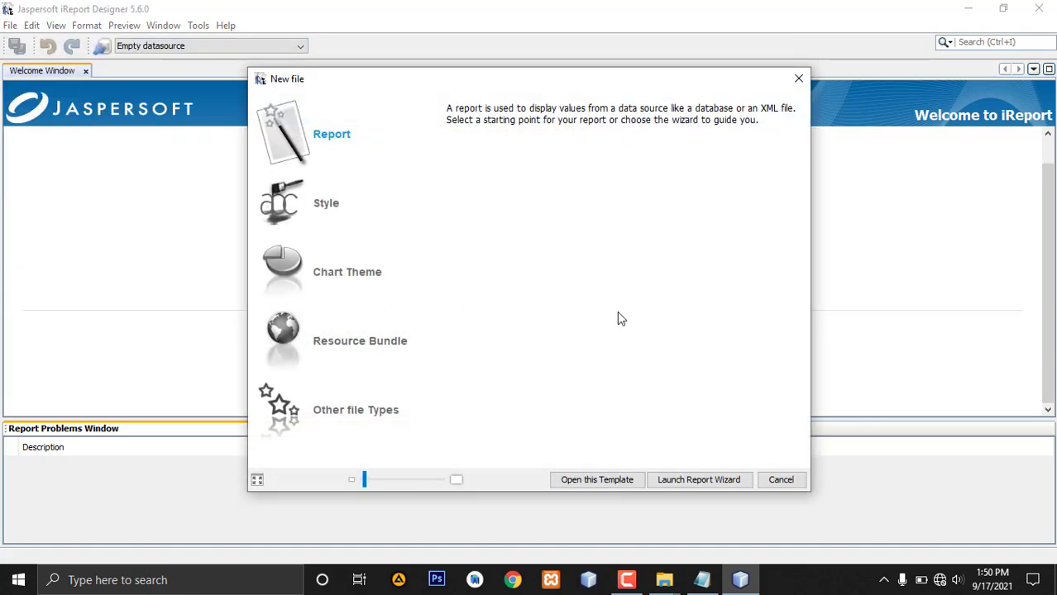
{"action": "left_click", "coordinate": [295, 211]}
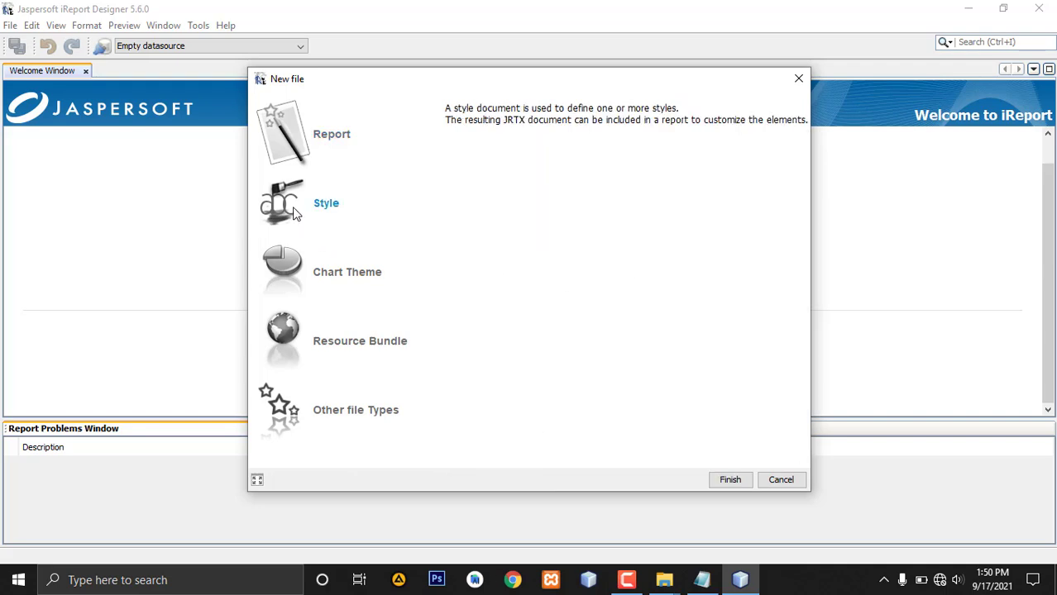
{"action": "left_click", "coordinate": [292, 266]}
{"action": "left_click", "coordinate": [294, 331]}
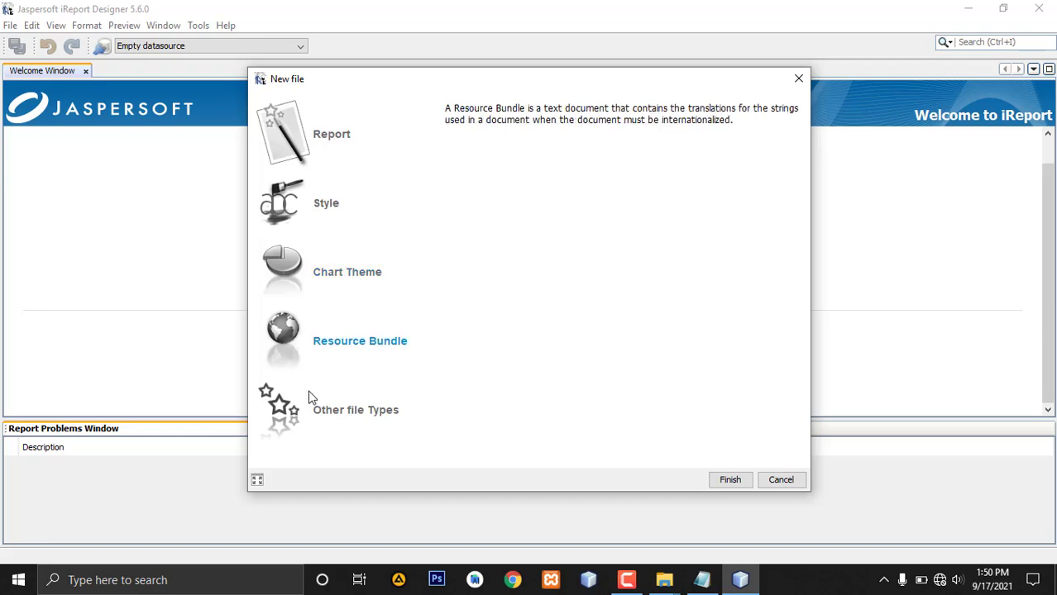
{"action": "left_click", "coordinate": [297, 413]}
{"action": "left_click", "coordinate": [294, 134]}
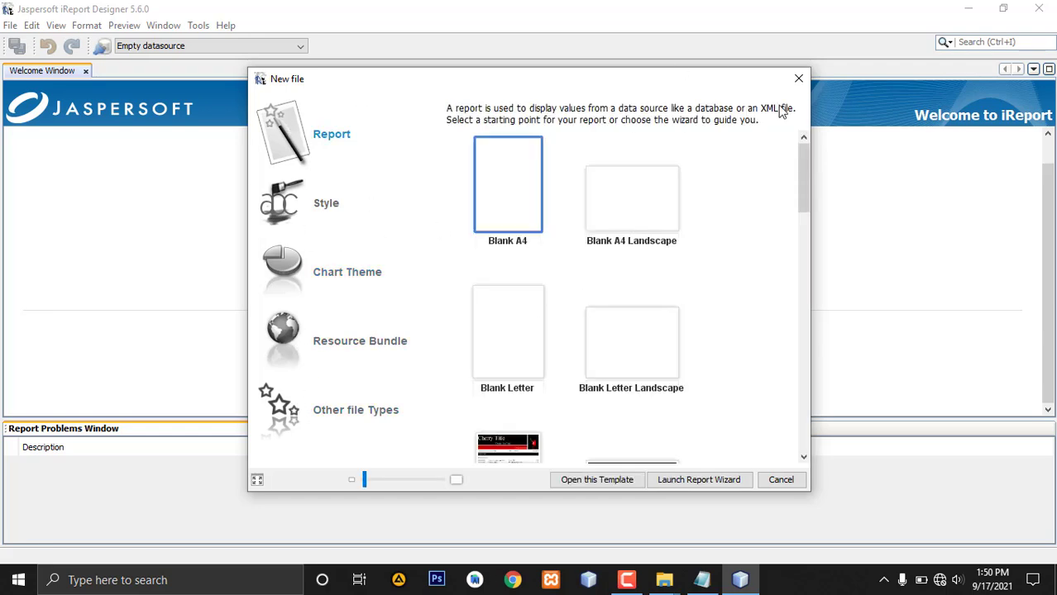
Create a new report from the portrait Flower template and look over its layout in the designer
{"action": "scroll", "coordinate": [733, 333], "scroll_direction": "down", "scroll_amount": 3}
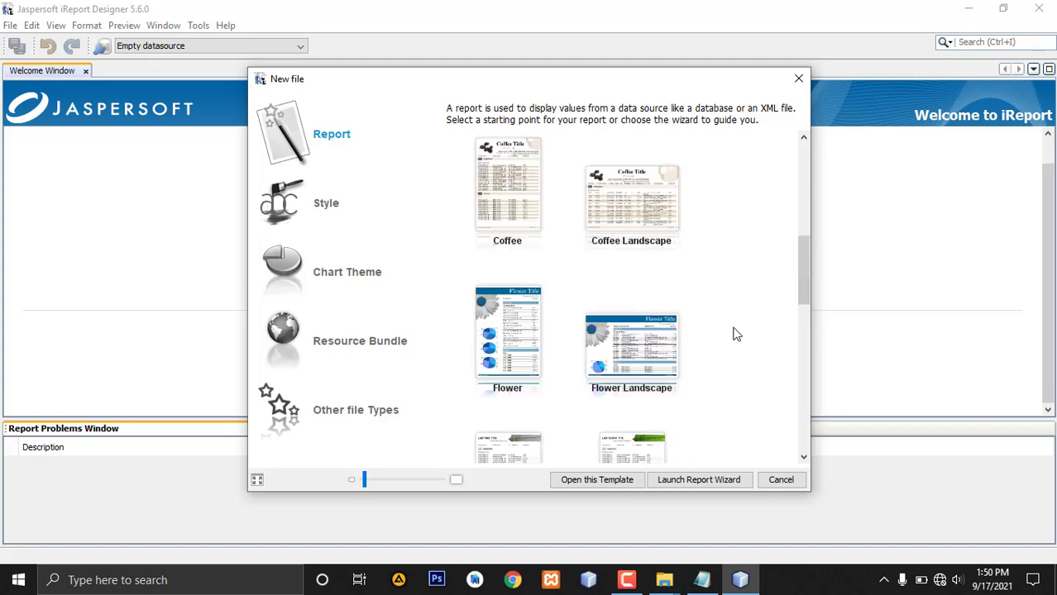
{"action": "scroll", "coordinate": [733, 333], "scroll_direction": "up", "scroll_amount": 1}
{"action": "scroll", "coordinate": [703, 355], "scroll_direction": "down", "scroll_amount": 2}
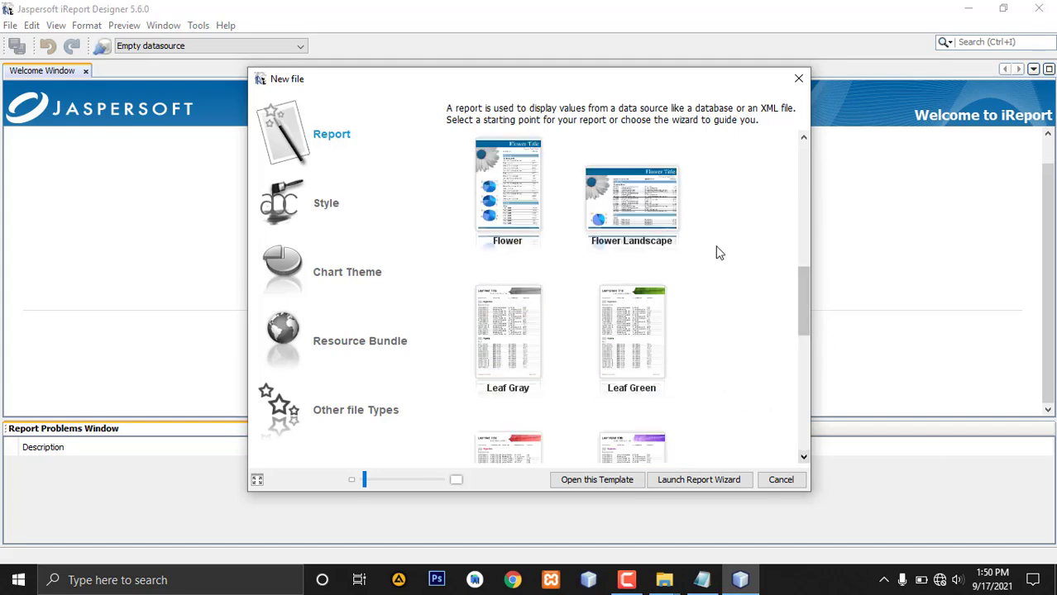
{"action": "left_click", "coordinate": [527, 219]}
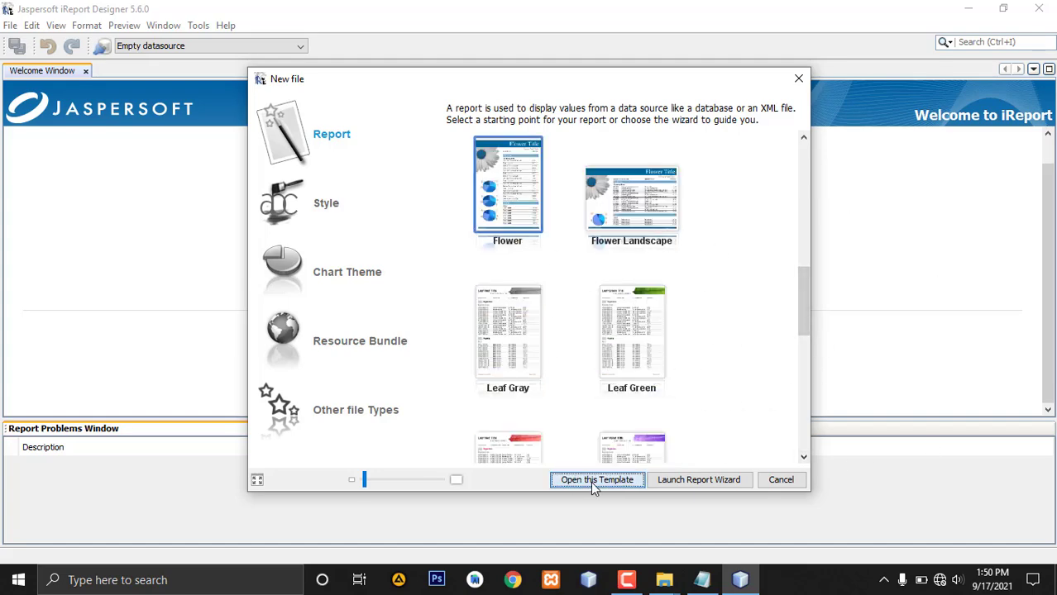
{"action": "left_click", "coordinate": [591, 481]}
{"action": "left_click", "coordinate": [569, 454]}
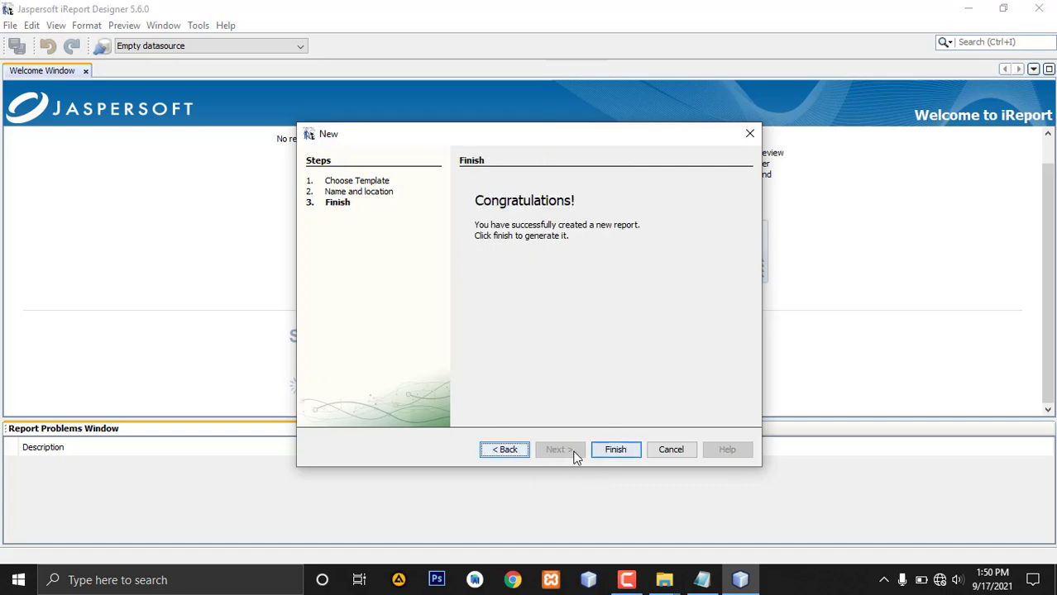
{"action": "left_click", "coordinate": [619, 453]}
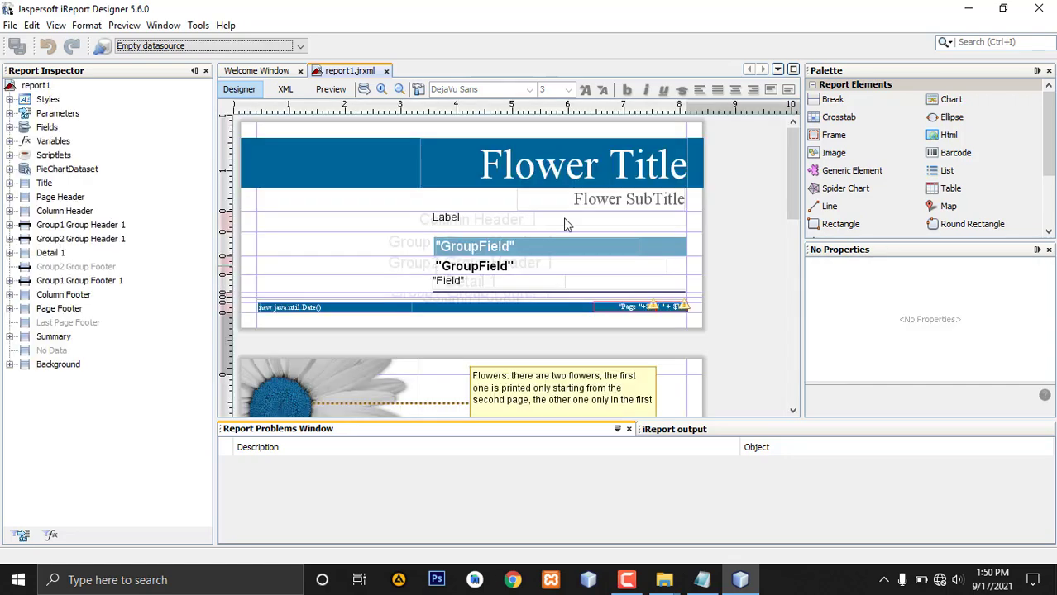
{"action": "scroll", "coordinate": [565, 223], "scroll_direction": "down", "scroll_amount": 5}
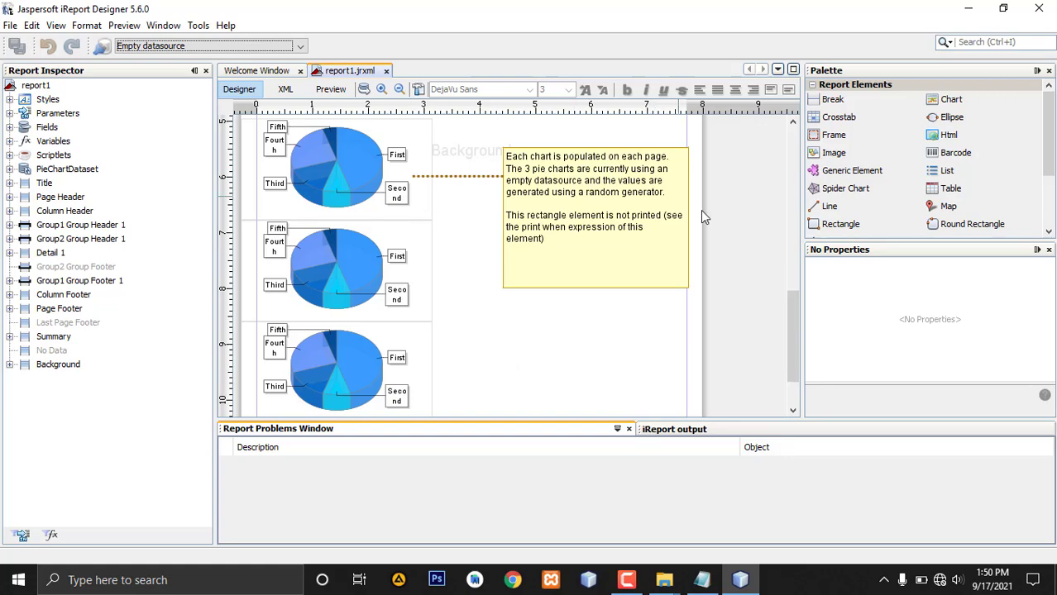
{"action": "left_click_drag", "start_coordinate": [792, 303], "coordinate": [800, 137]}
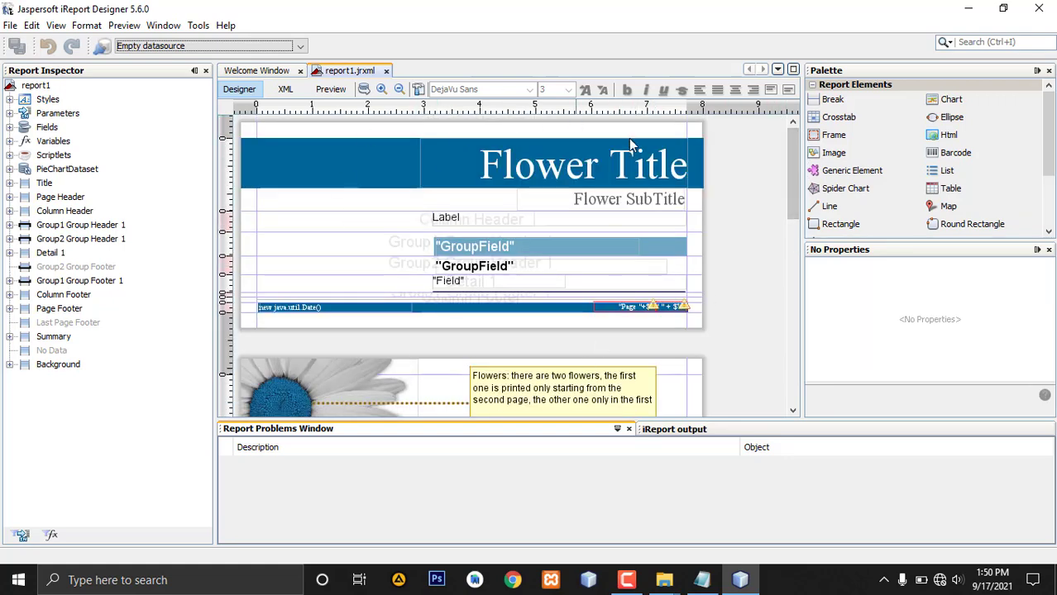